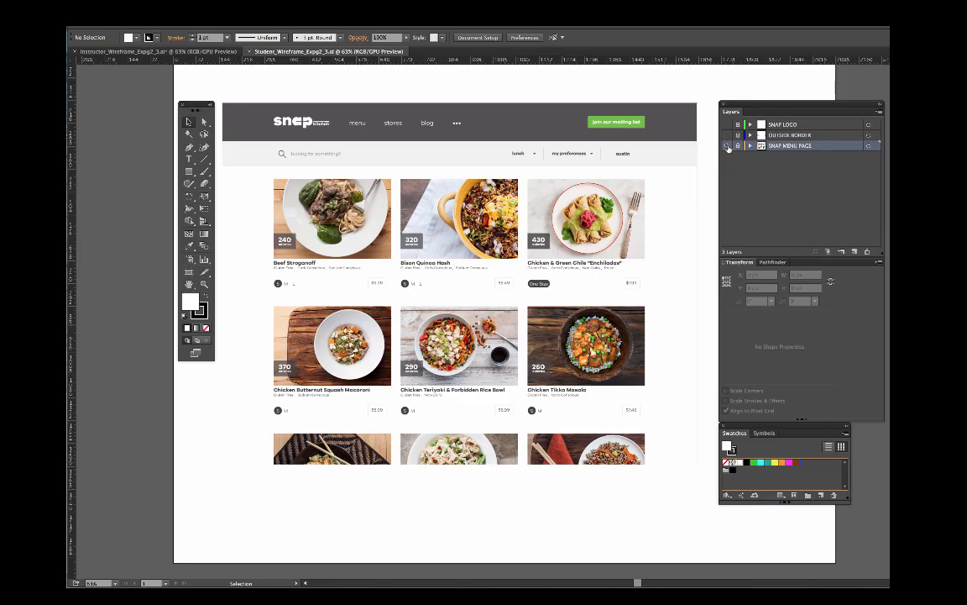
Make the OUTSIDE BORDER and SNAP LOGO layers visible in the student wireframe.
click(727, 135)
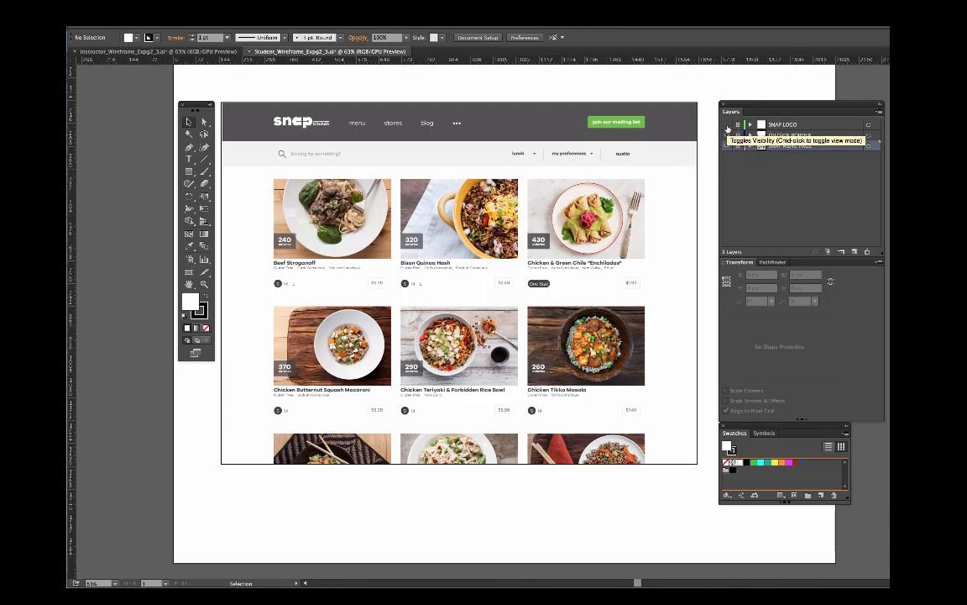
click(727, 127)
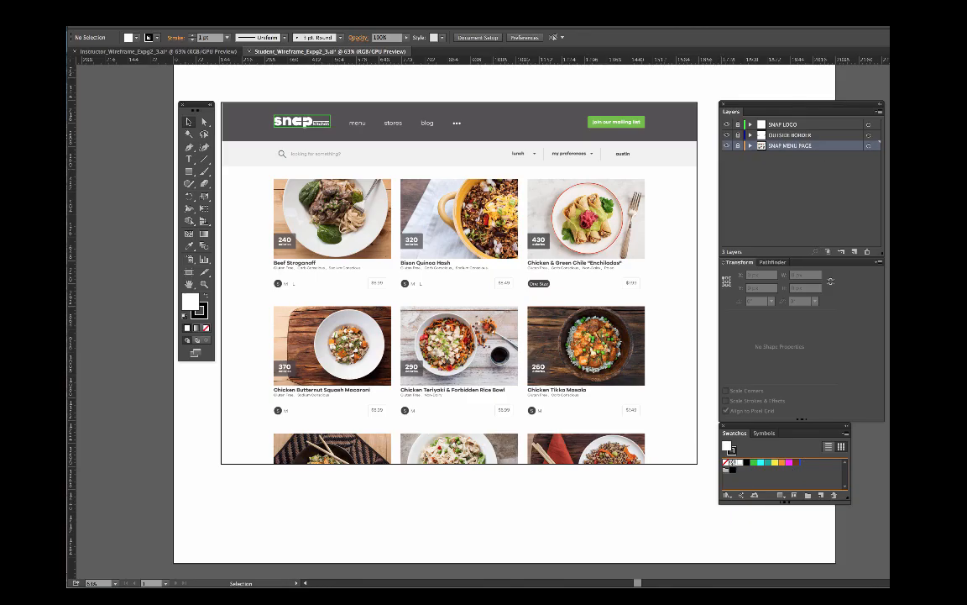
Switch to the instructor wireframe and show its SNAP LOGO, TOP NAVIGATION and join our mailing list layers for reference.
click(122, 52)
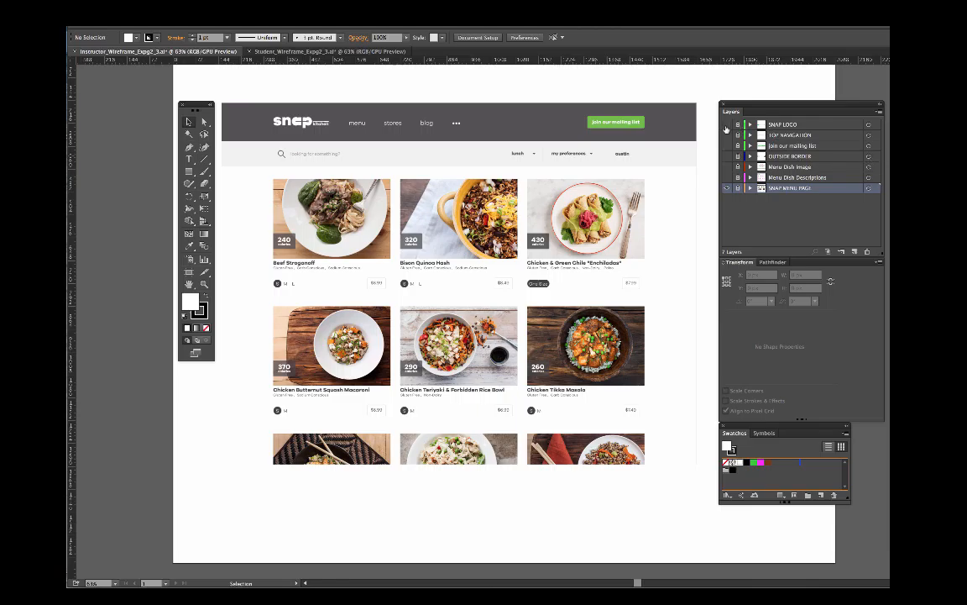
super+click(726, 127)
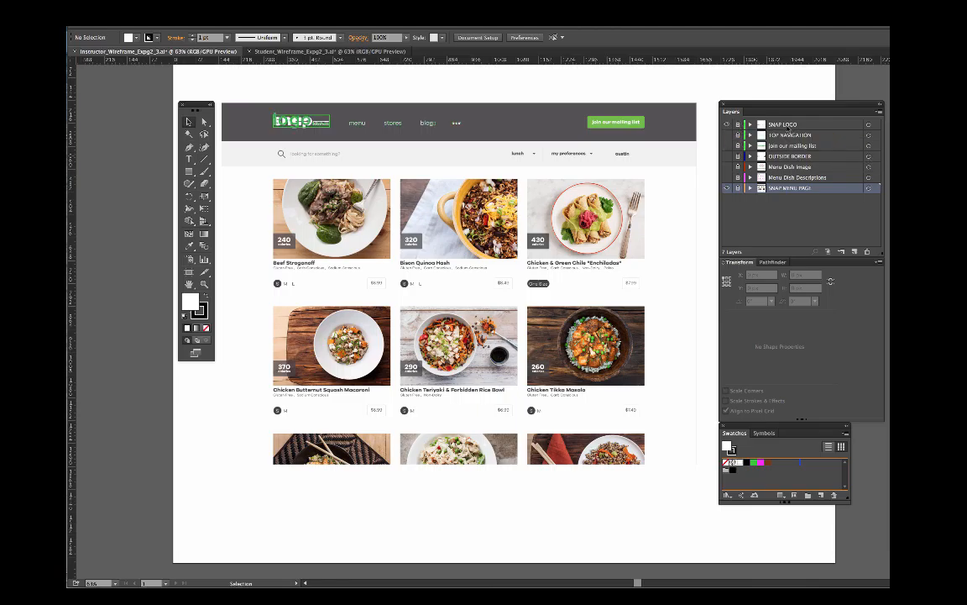
click(802, 126)
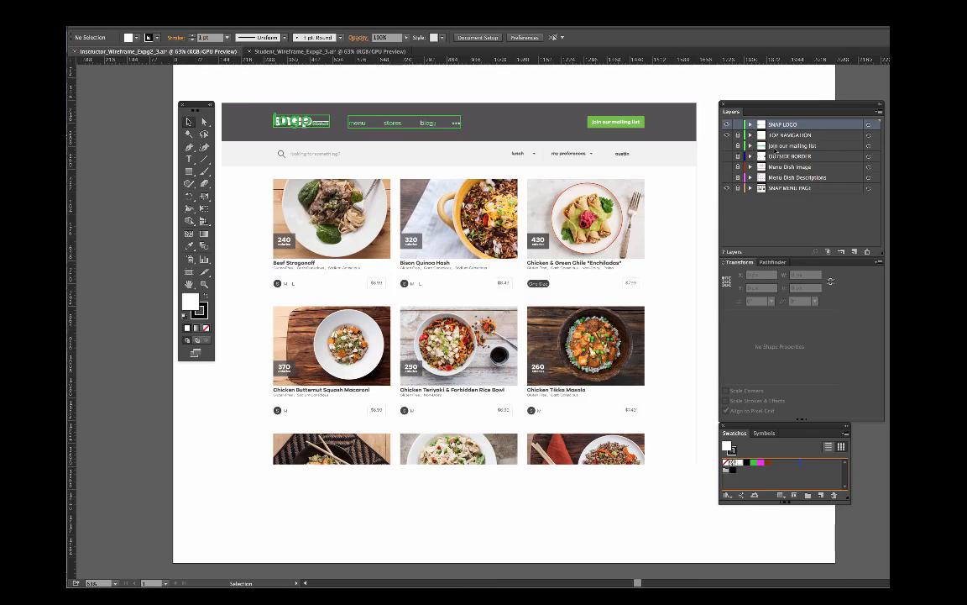
click(726, 146)
In the student wireframe, add a green layer named TOP NAVIGATION and place it directly below SNAP LOGO.
click(261, 50)
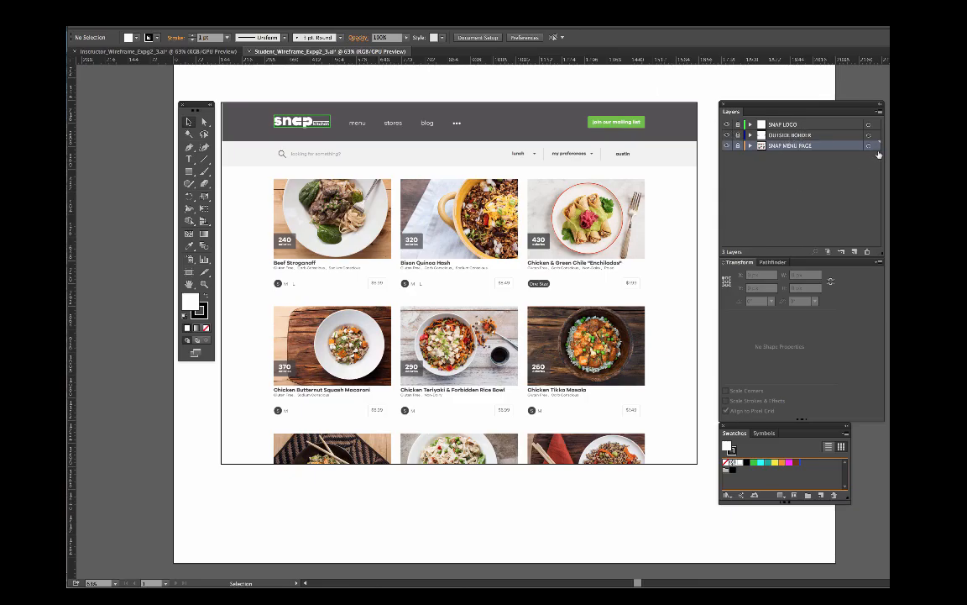
click(878, 112)
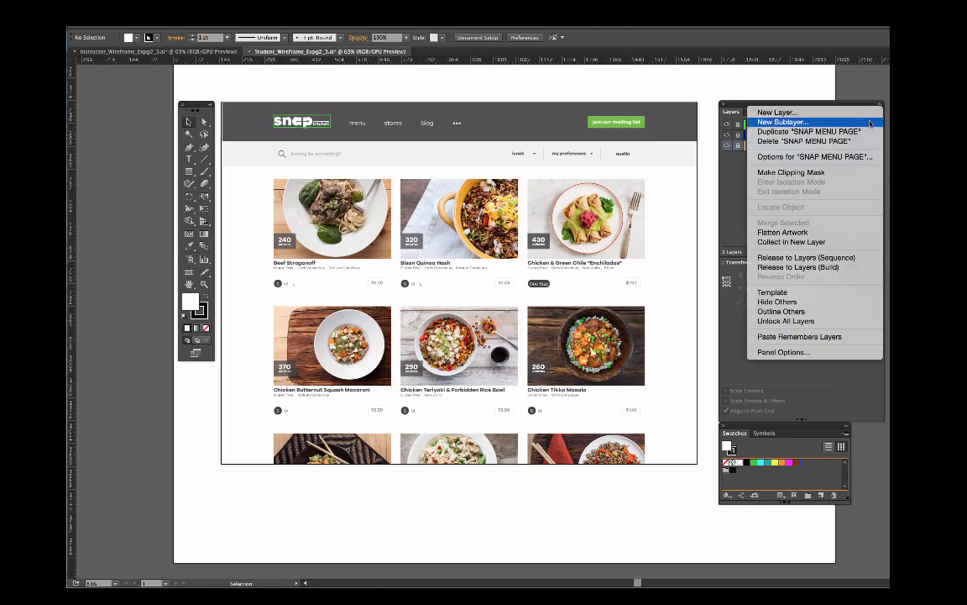
click(870, 114)
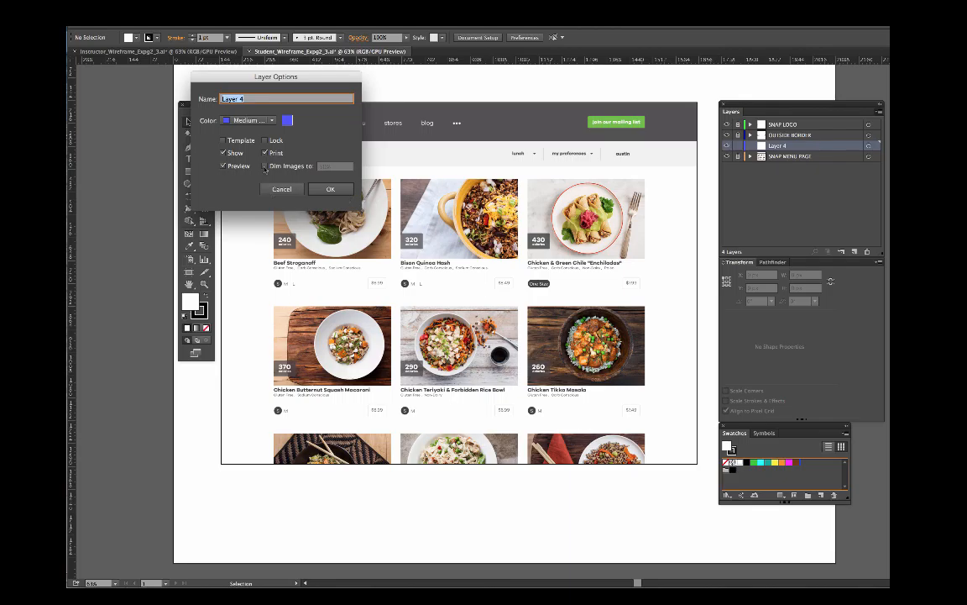
click(272, 123)
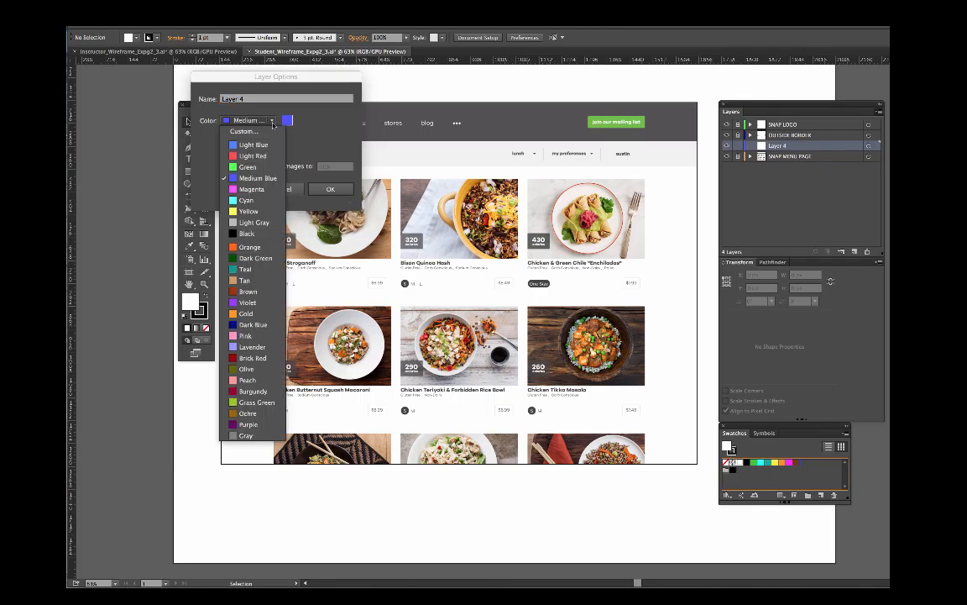
click(266, 166)
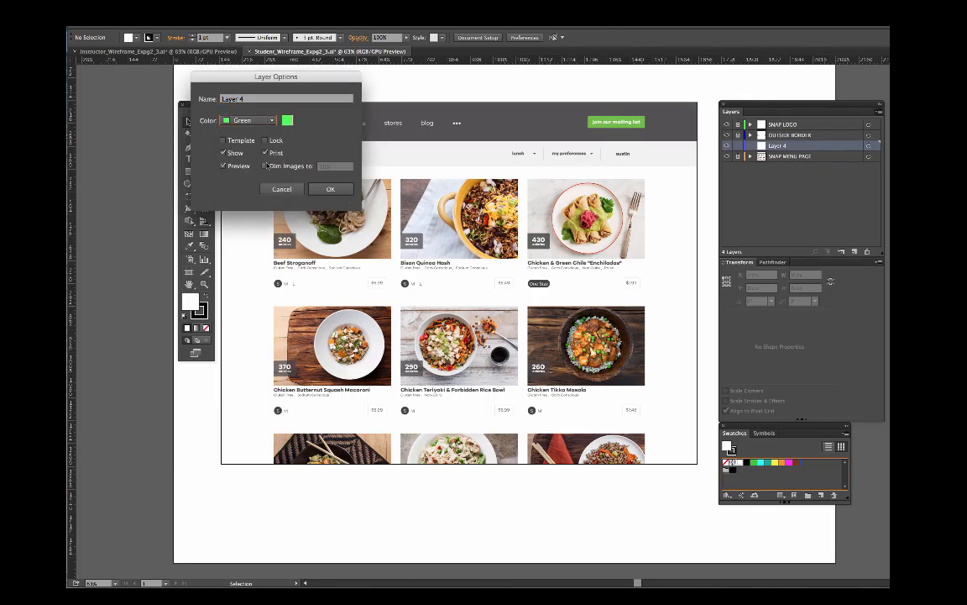
drag(246, 99, 220, 99)
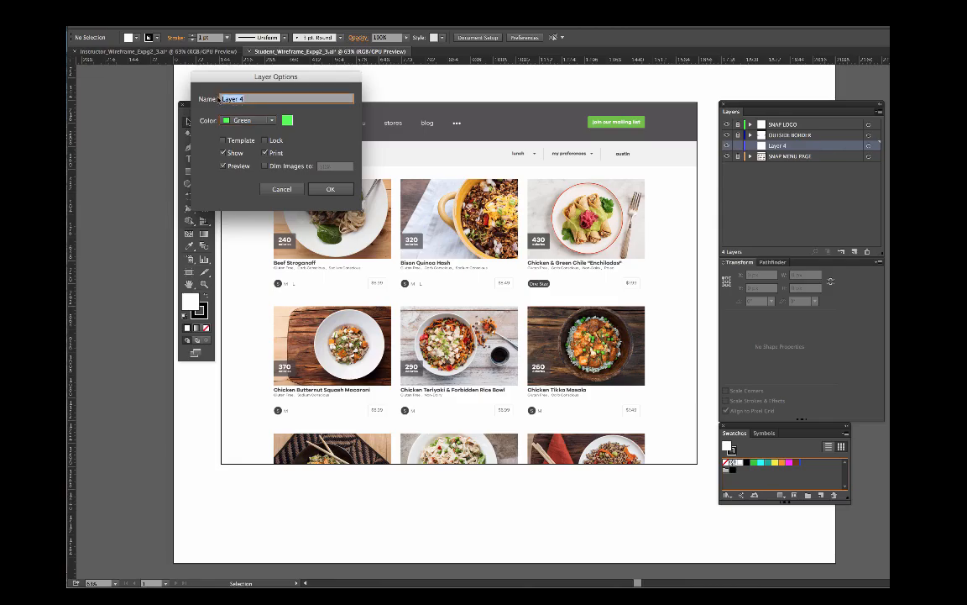
text(TOP NAVIGATION)
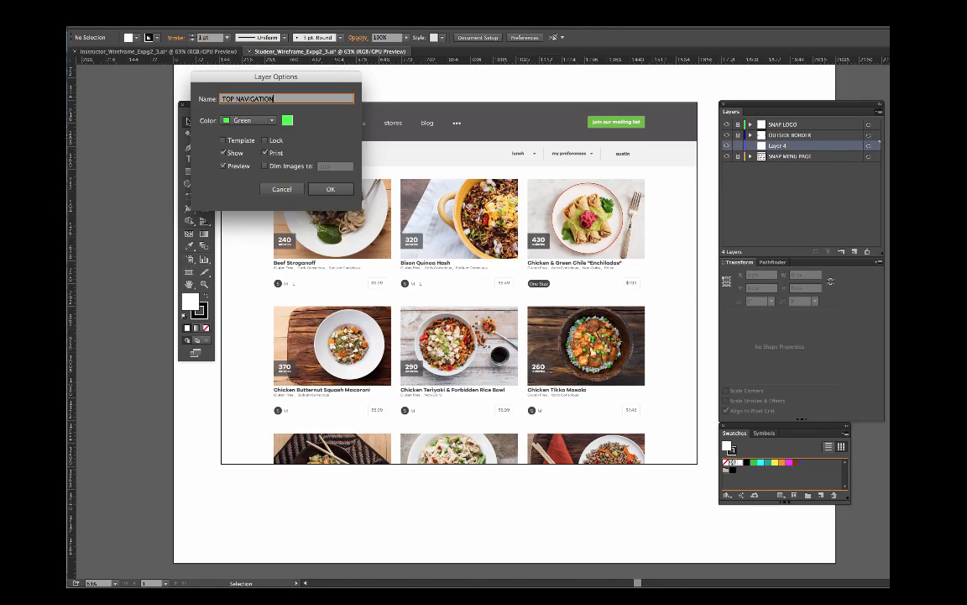
click(335, 189)
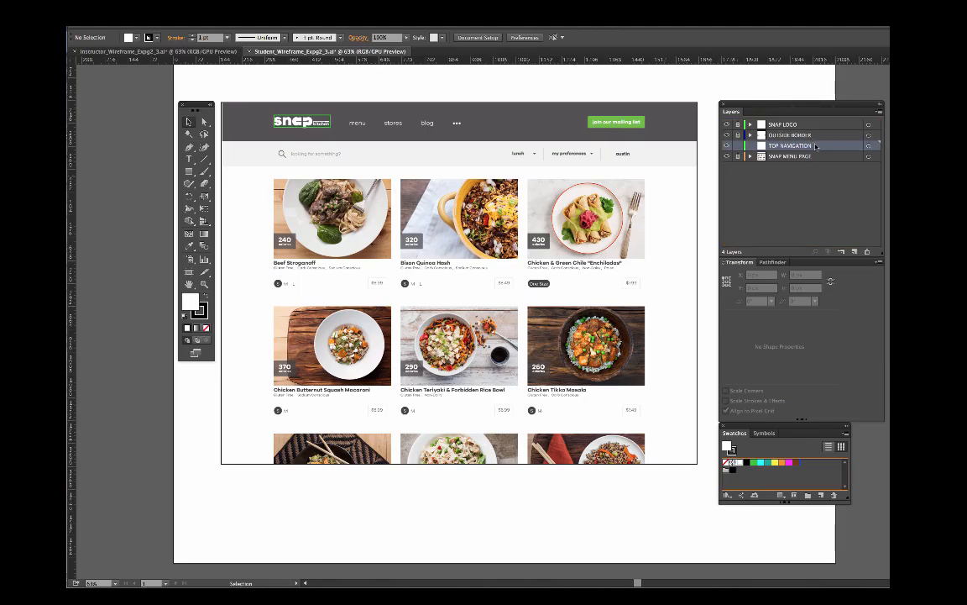
drag(815, 147, 813, 132)
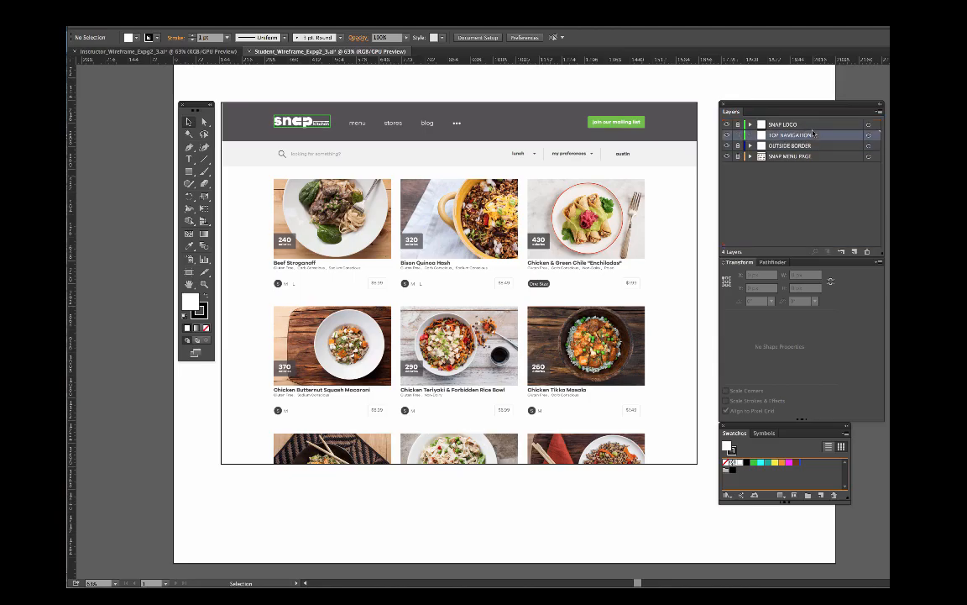
Unlock the SNAP LOGO layer and paste a copy of the green rectangle around the logo in place.
click(742, 124)
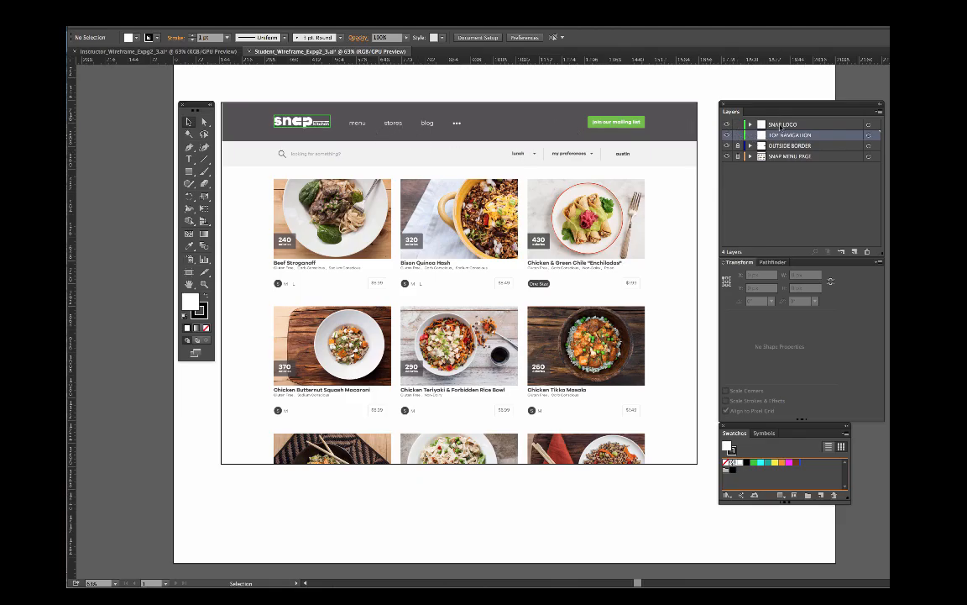
click(319, 117)
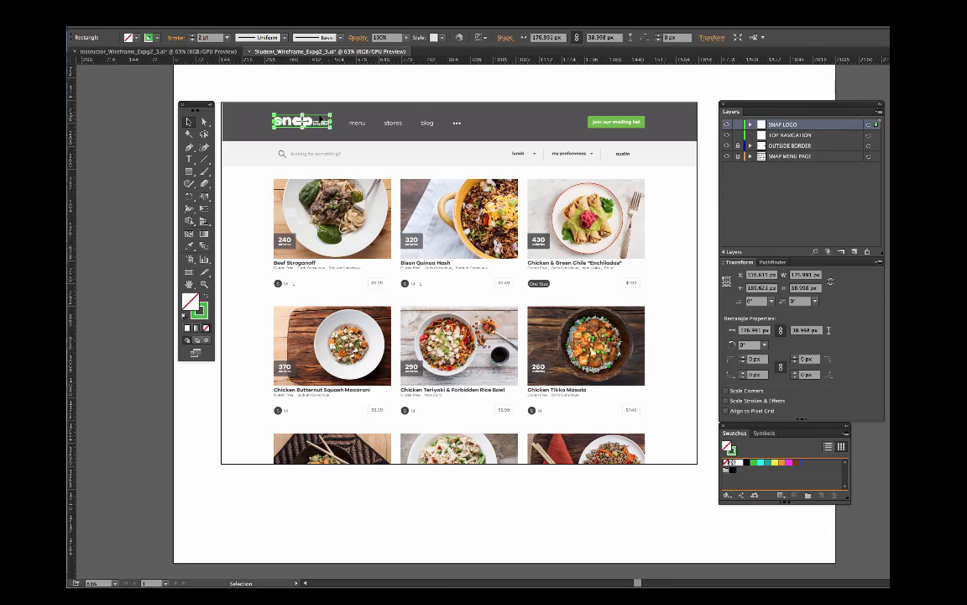
click(128, 25)
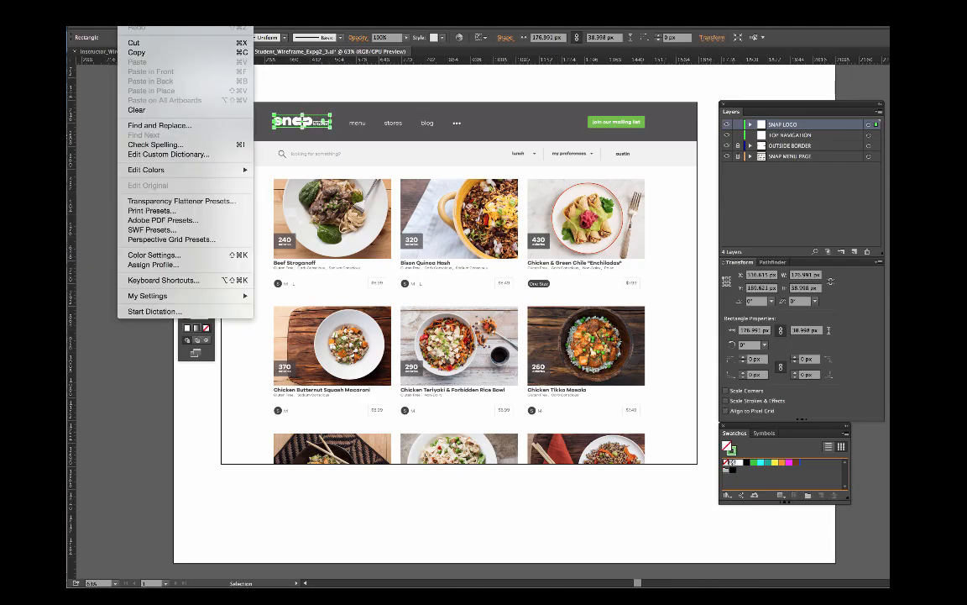
click(149, 48)
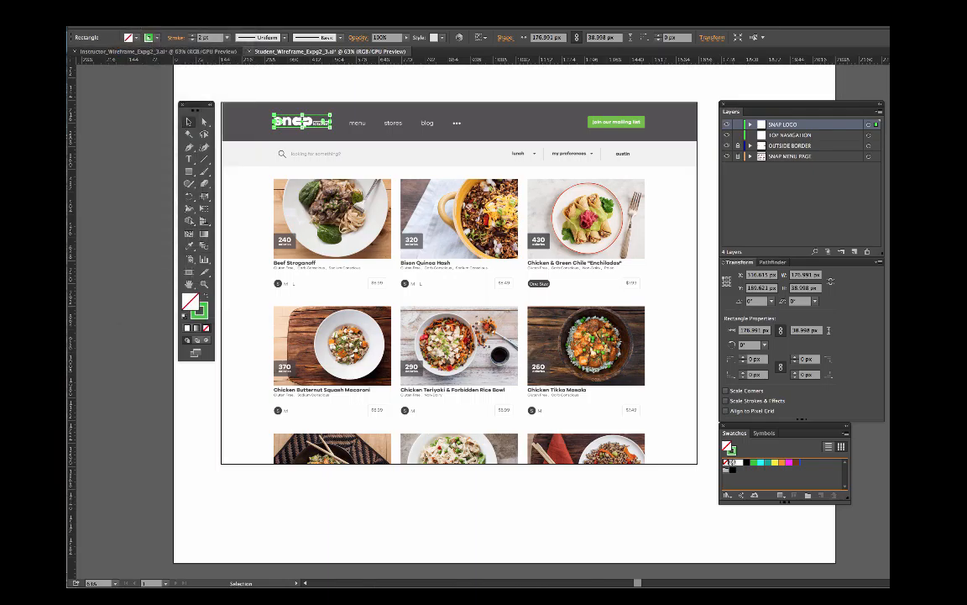
click(127, 25)
click(162, 98)
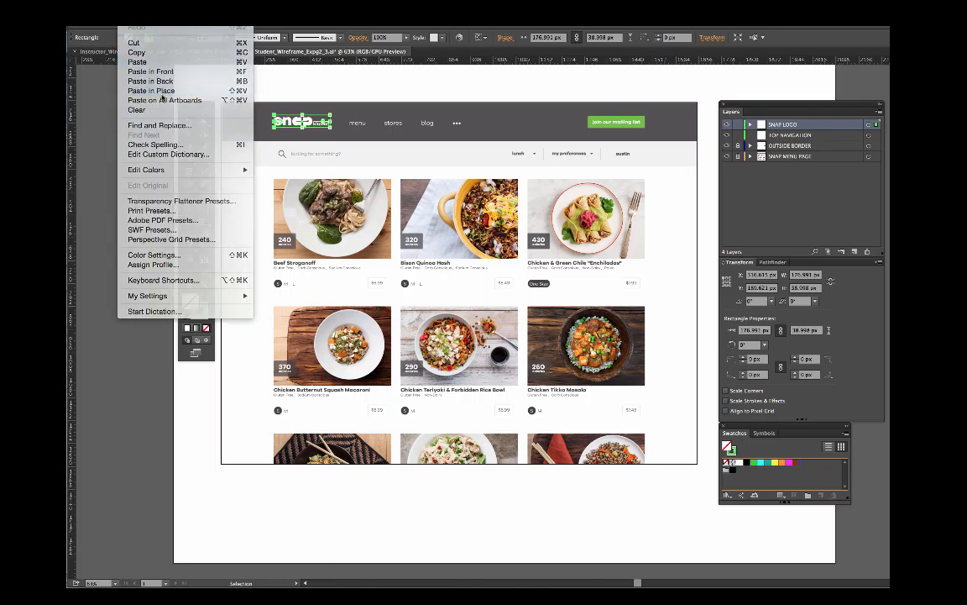
Move the rectangle copy right over the menu links and widen it to about 354 px to enclose them, keeping its height.
key(Right)
key(Right)
key(Right)
key(Right)
key(Right)
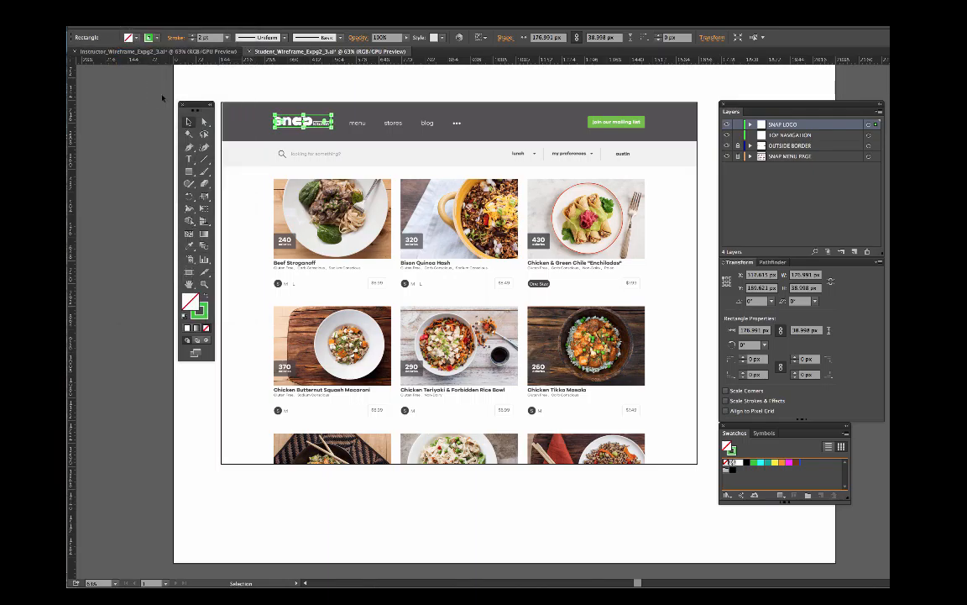
key(Right)
key(Right)
key(Right)
key(Right)
key(Right)
drag(340, 122, 463, 123)
drag(254, 109, 349, 121)
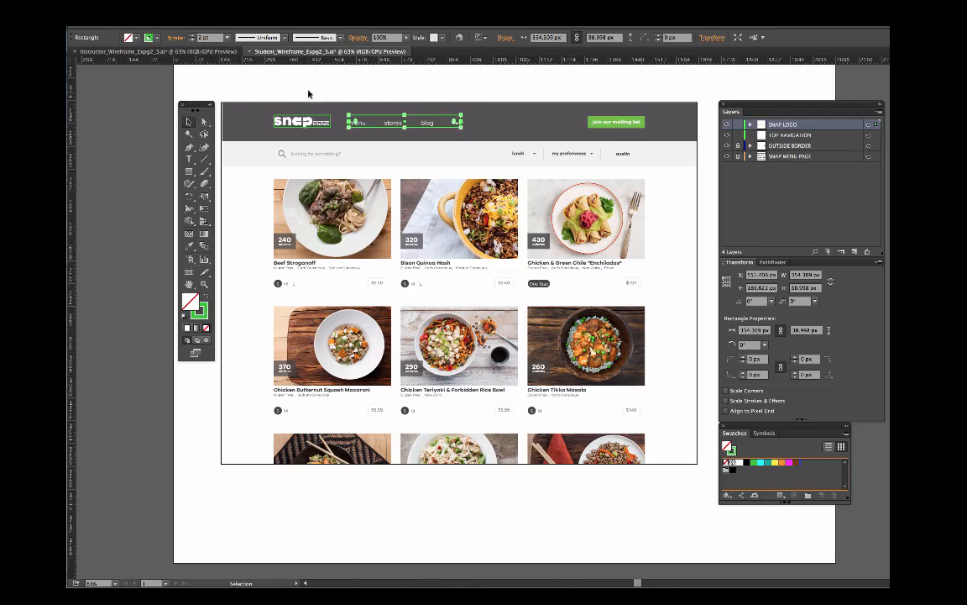
click(276, 79)
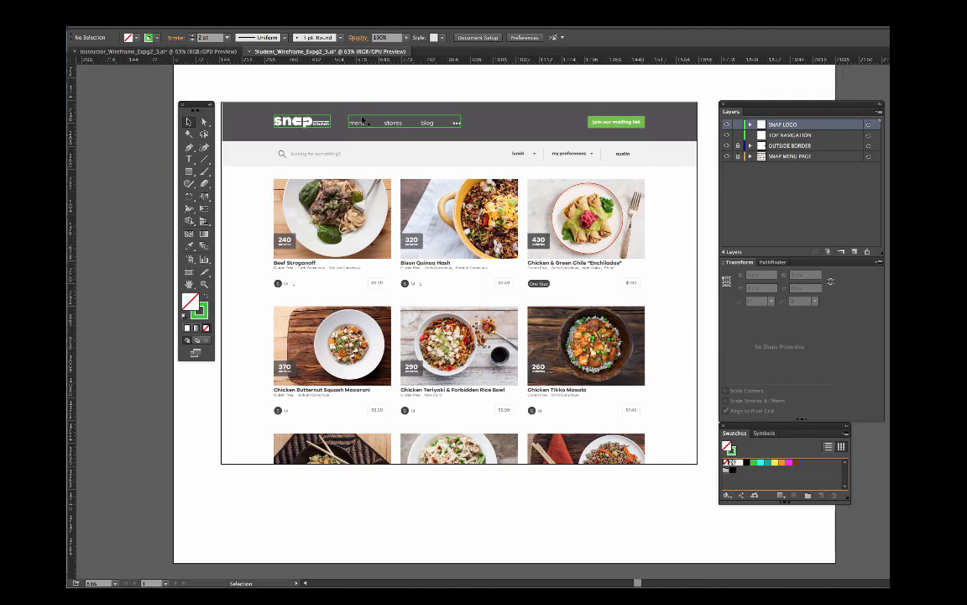
click(362, 120)
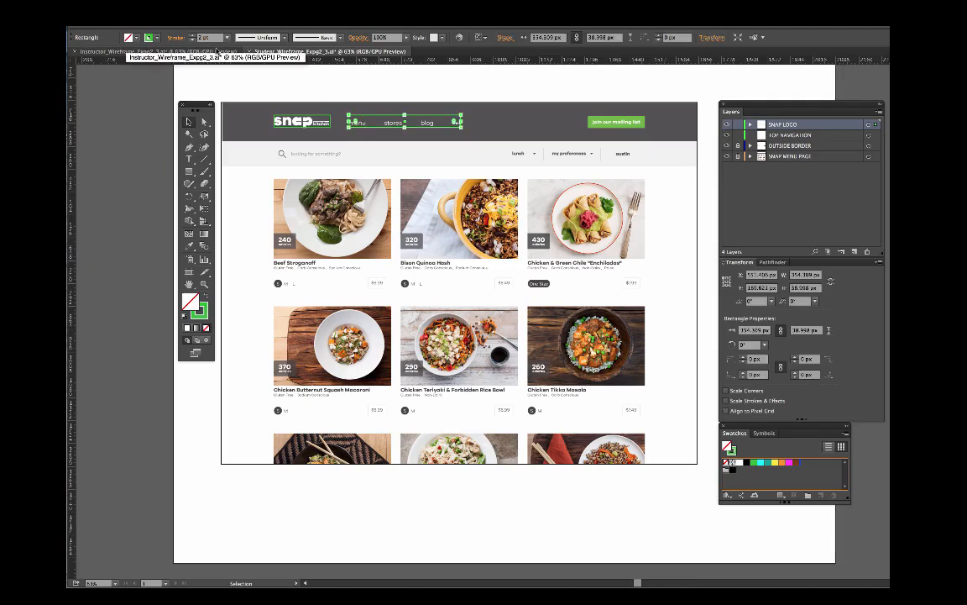
click(393, 90)
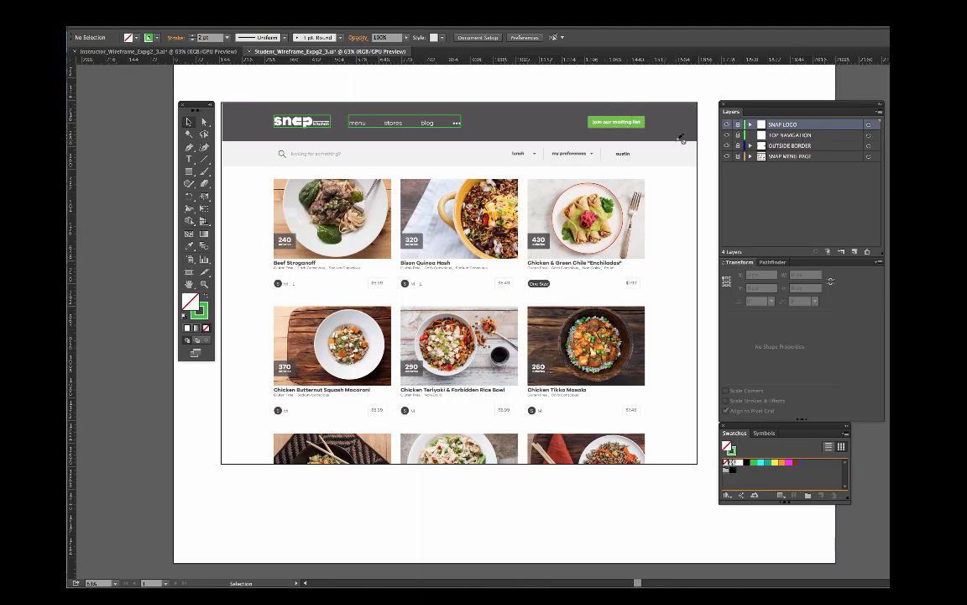
Add a new green layer named Join our mailing list.
click(879, 112)
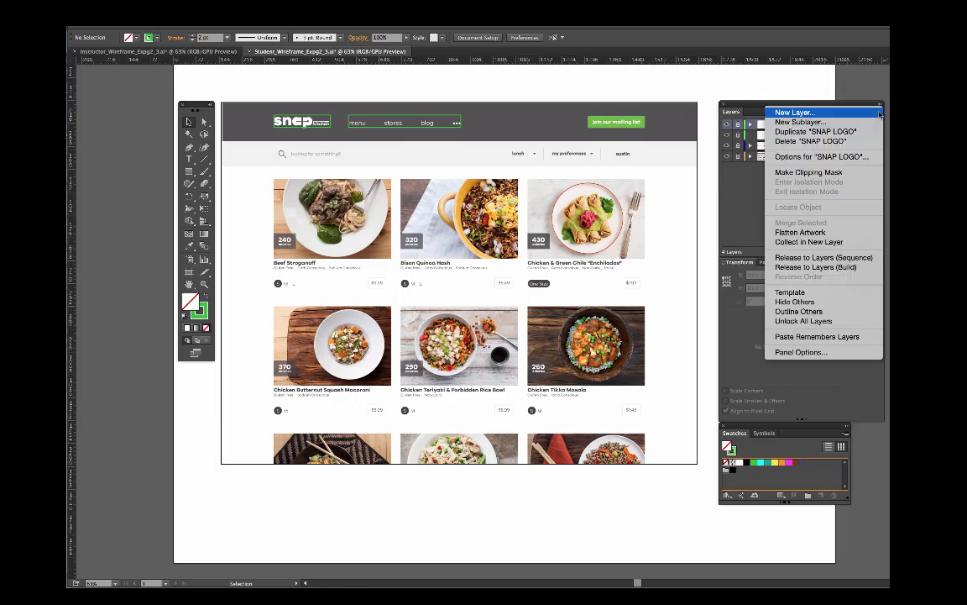
click(878, 112)
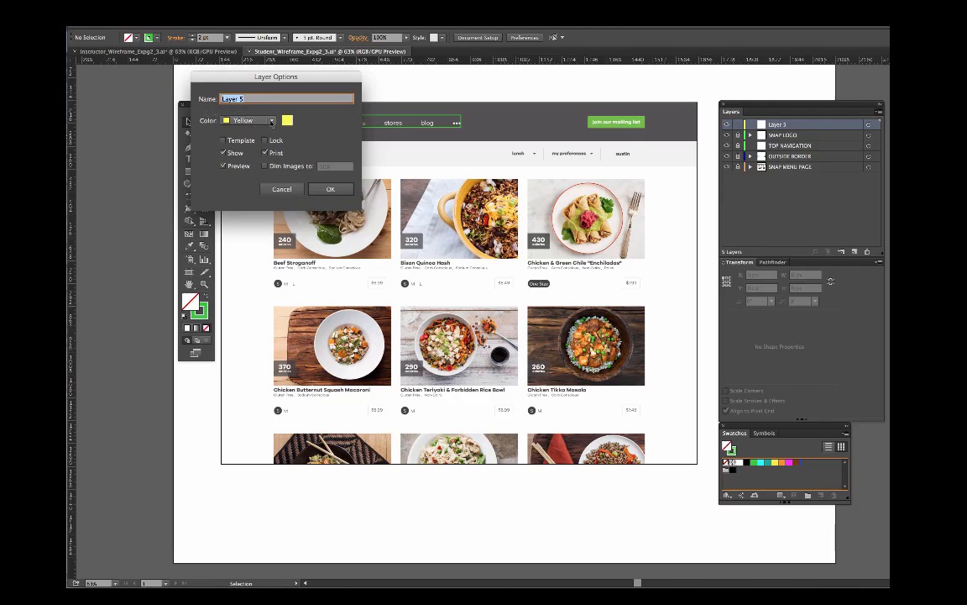
click(272, 123)
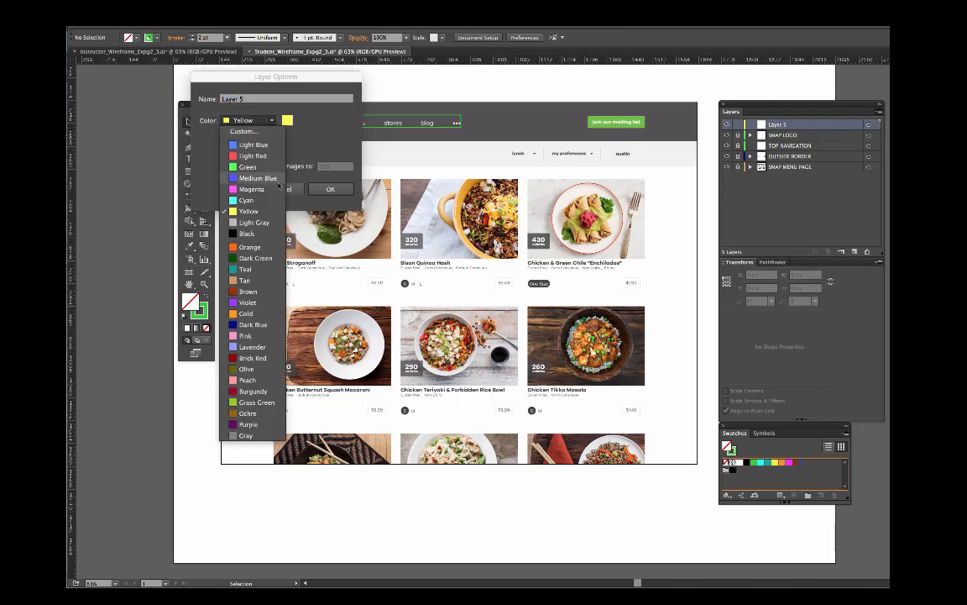
click(263, 165)
click(250, 100)
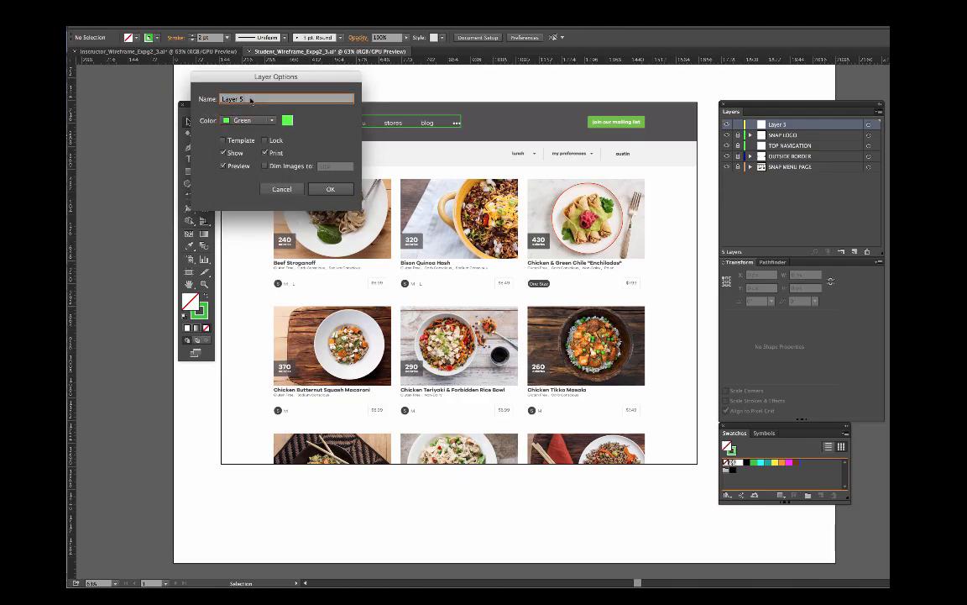
drag(249, 100, 197, 90)
text(Join our mailing list)
key(Return)
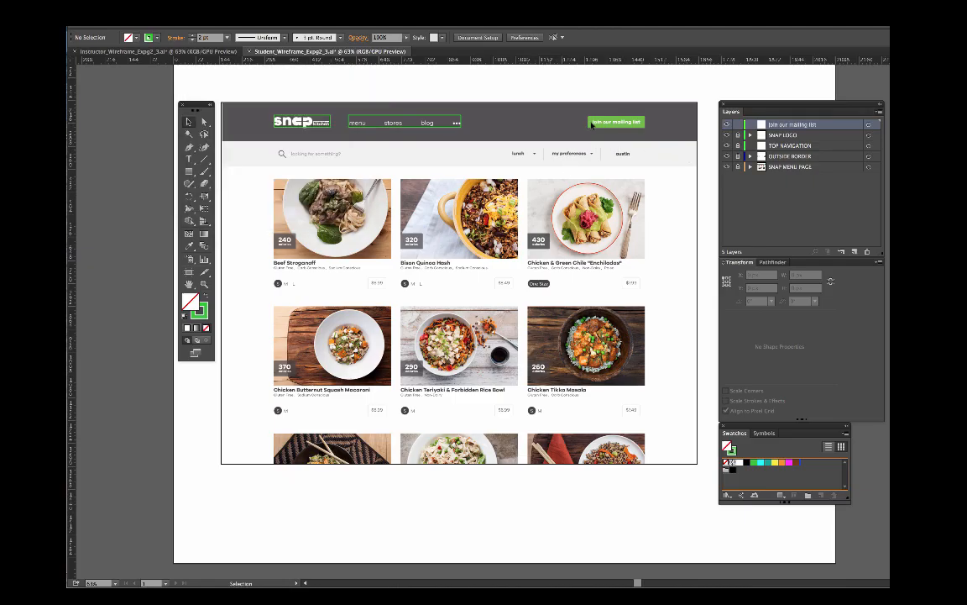
Move the navigation rectangle from the SNAP LOGO layer to TOP NAVIGATION, and lock the SNAP LOGO and Join our mailing list layers.
click(758, 146)
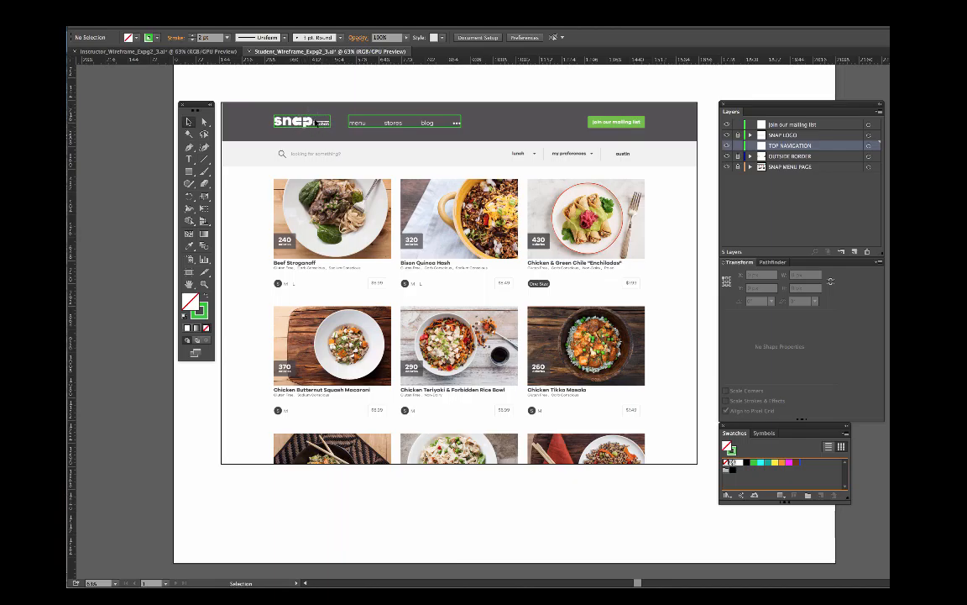
click(781, 136)
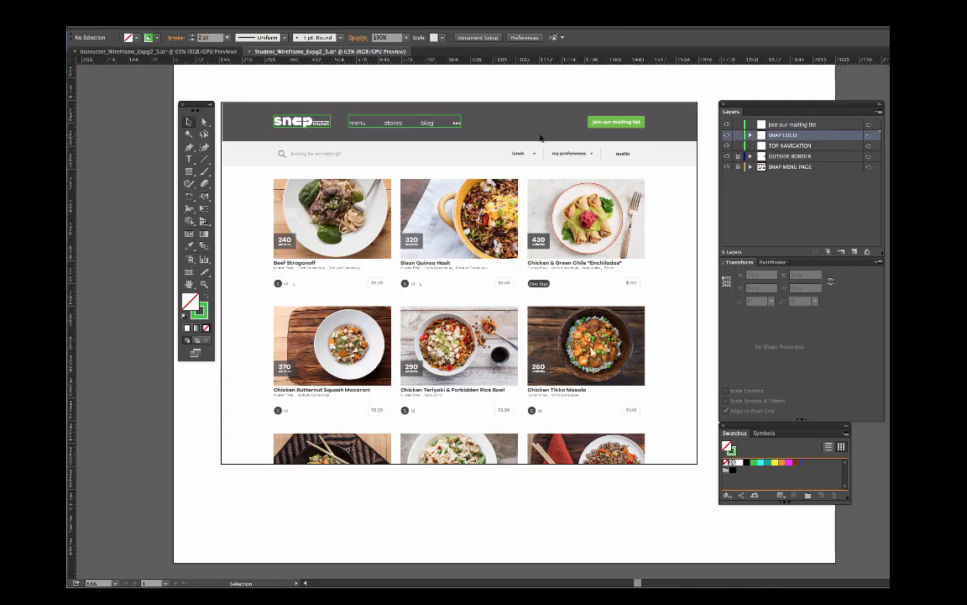
click(456, 122)
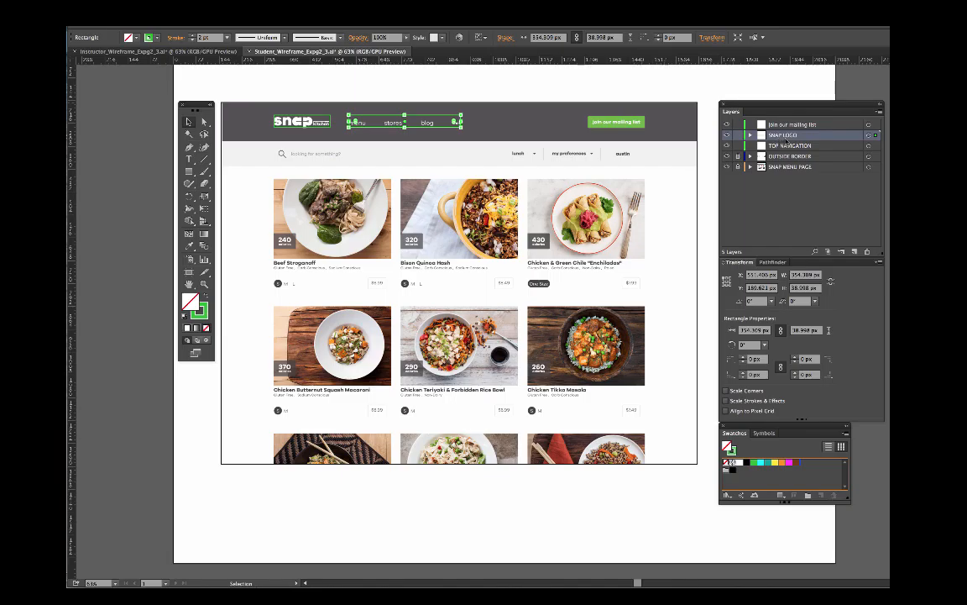
click(876, 146)
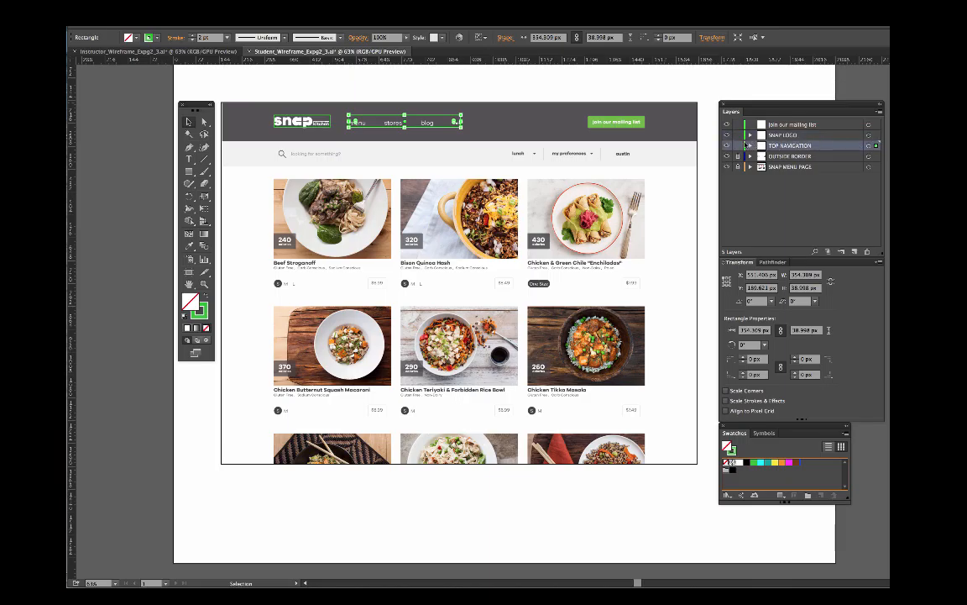
click(739, 136)
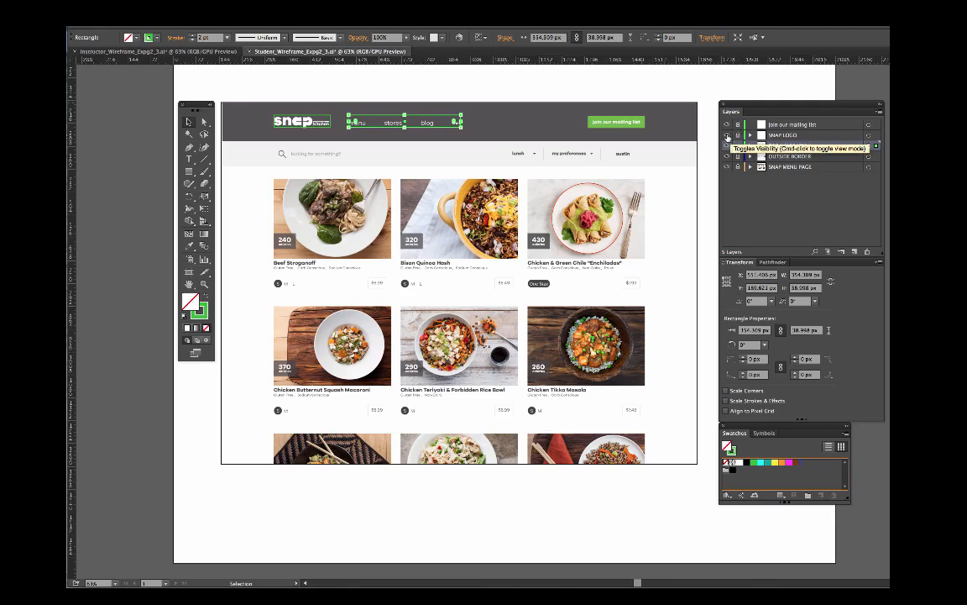
click(738, 124)
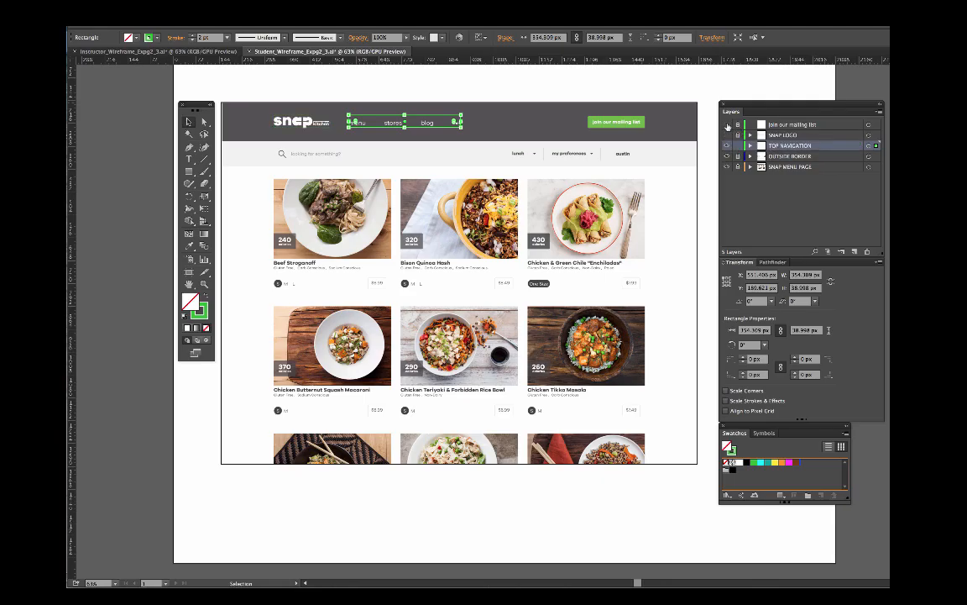
Copy the green rectangle around the menu links and lock the TOP NAVIGATION layer.
click(738, 145)
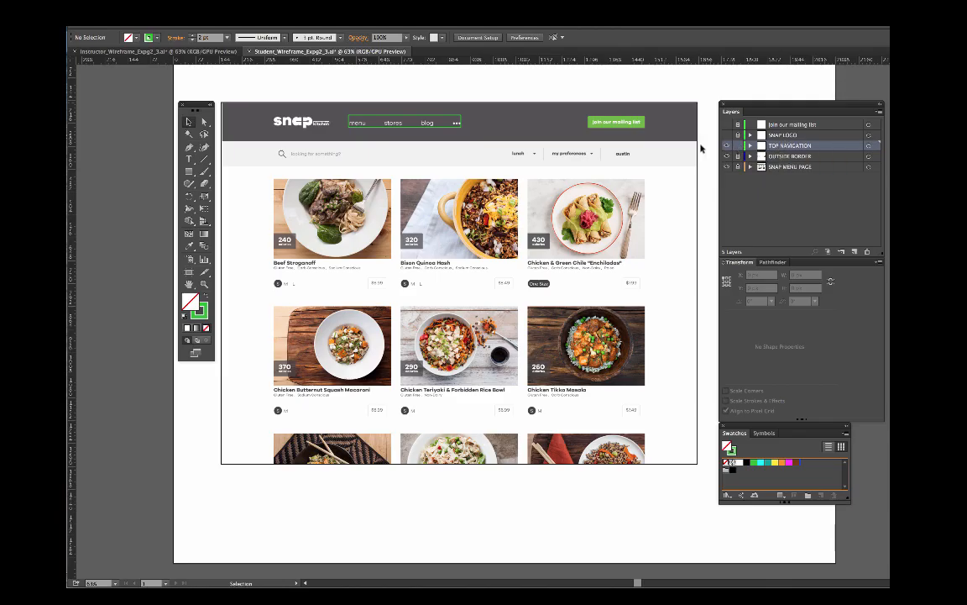
click(450, 118)
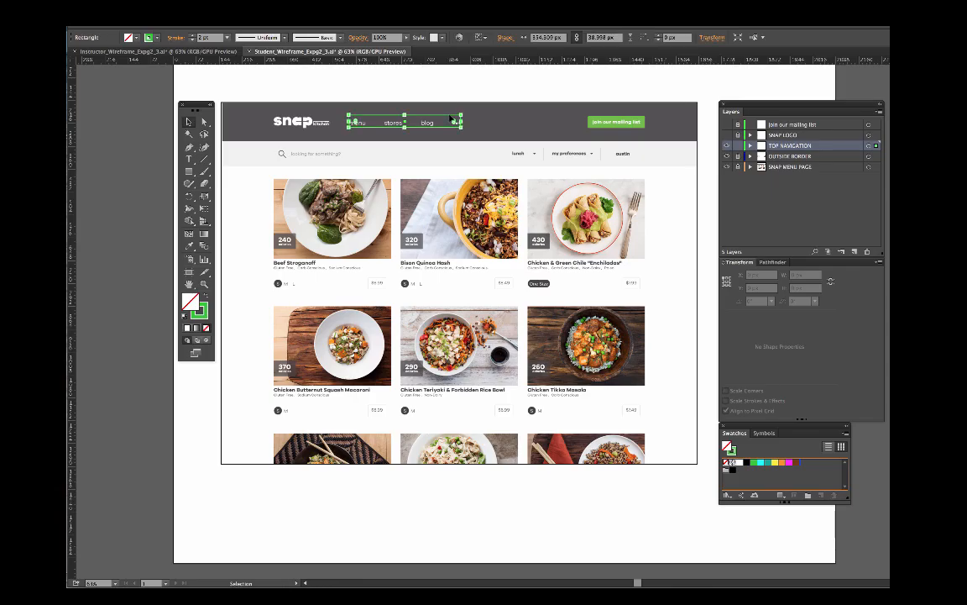
click(128, 6)
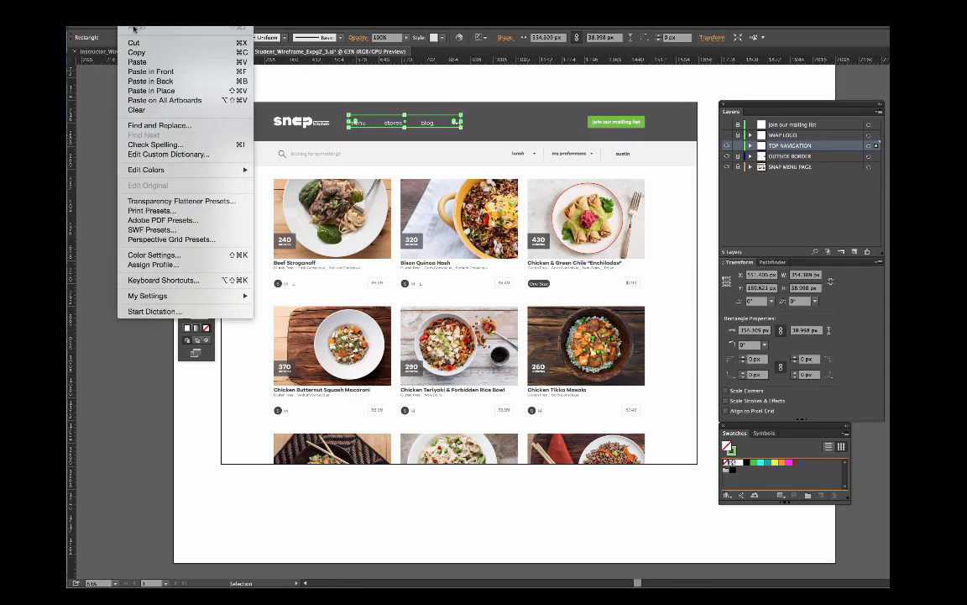
click(137, 53)
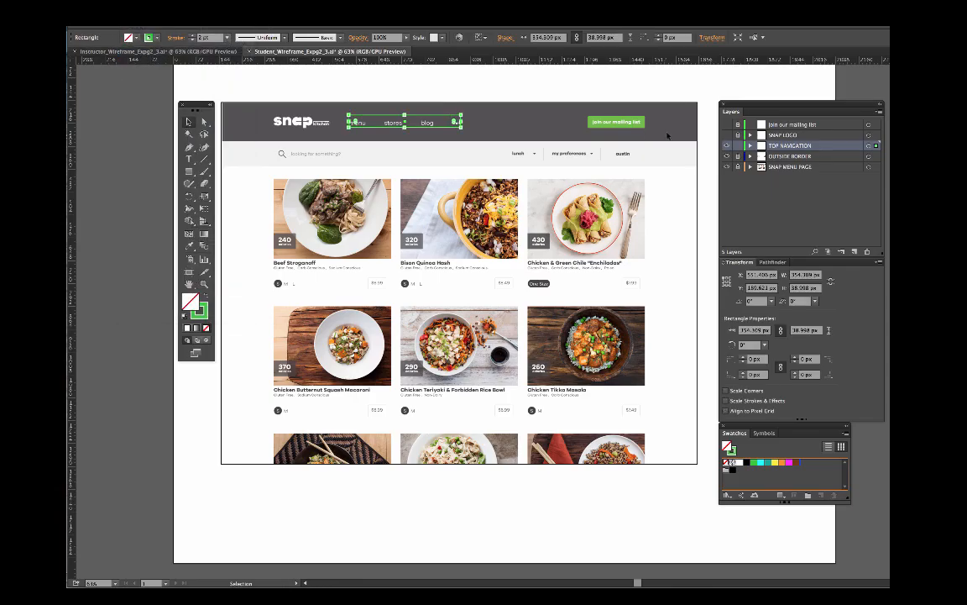
click(738, 146)
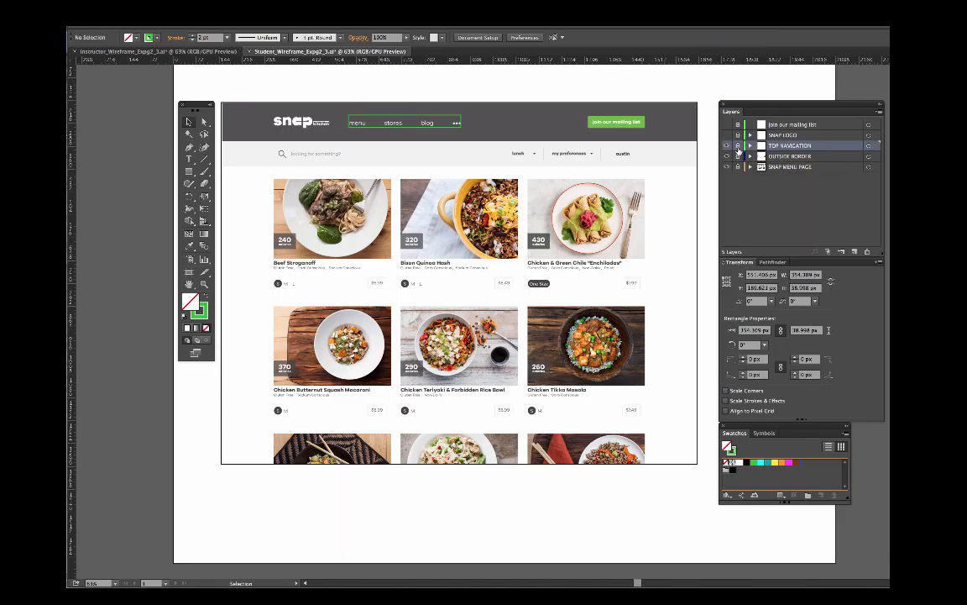
Unlock and show the Join our mailing list layer, and paste the copied rectangle in place on it.
click(786, 126)
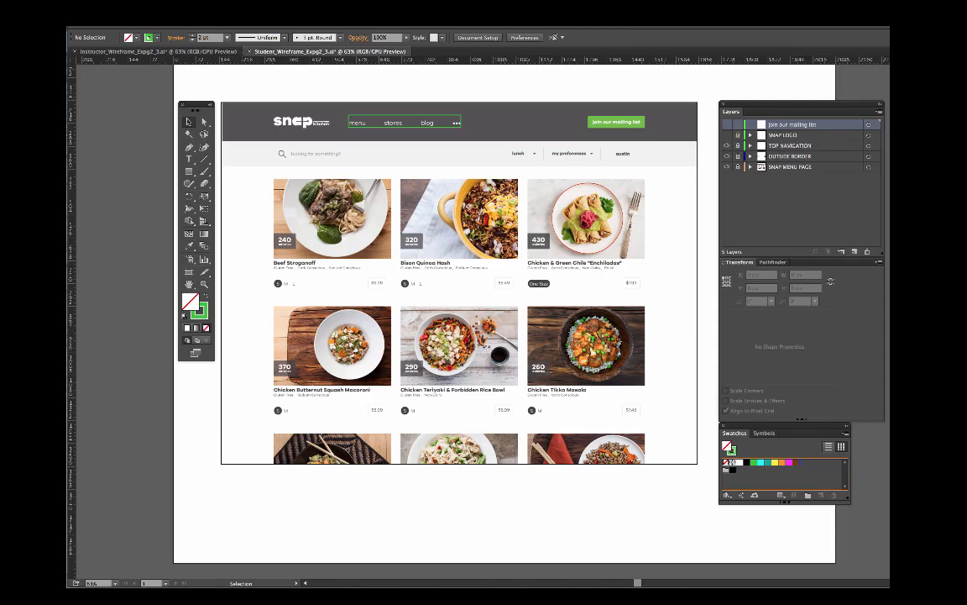
click(155, 16)
key(Escape)
click(728, 125)
click(128, 16)
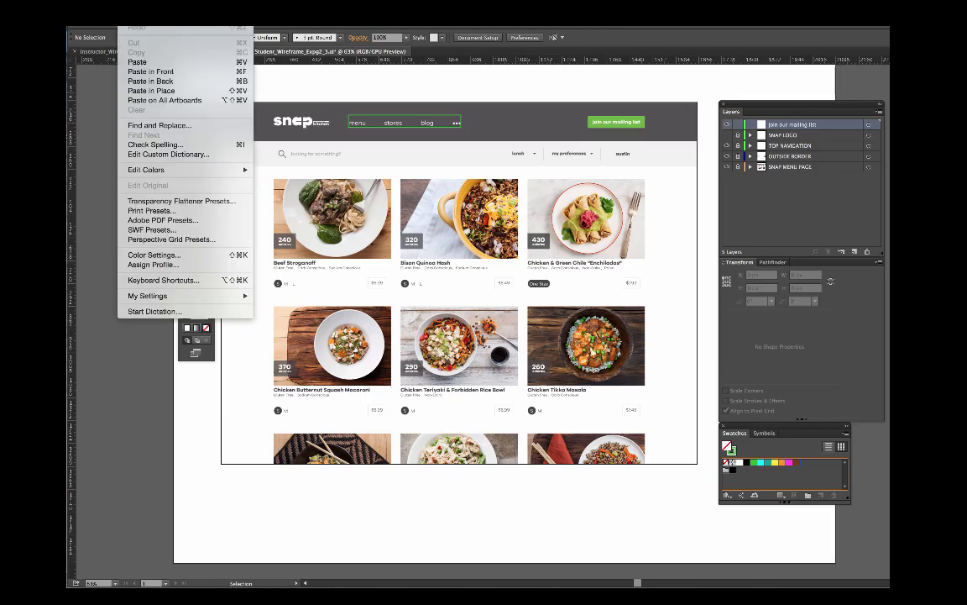
click(152, 91)
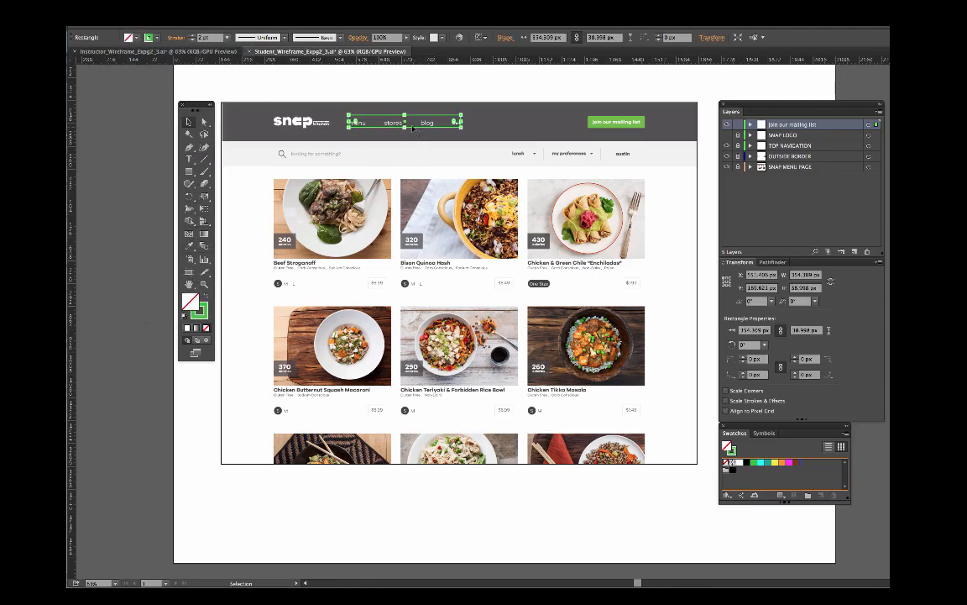
Fit the pasted rectangle around the join our mailing list button at about 182 px wide, and save the document.
drag(405, 124, 586, 122)
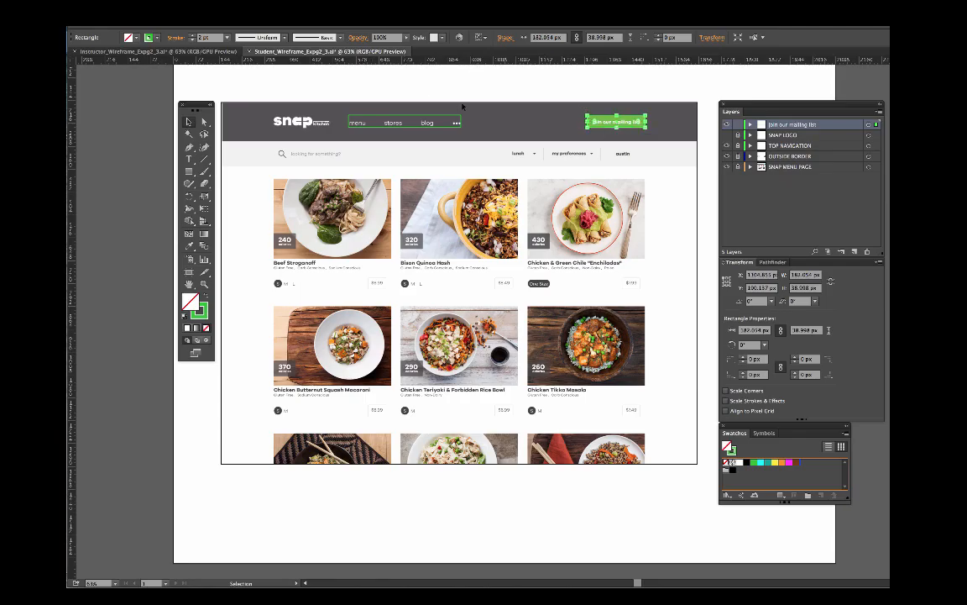
click(492, 102)
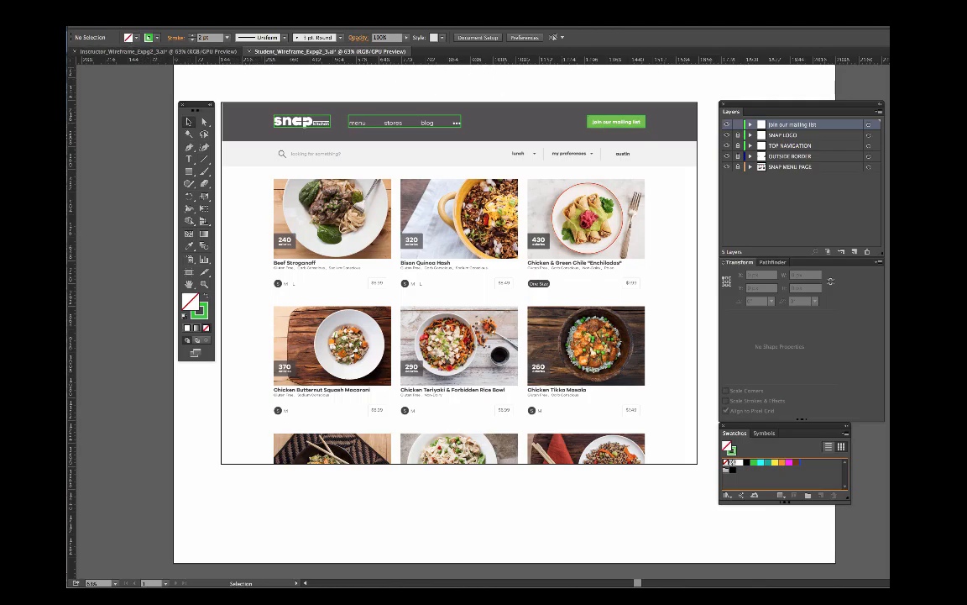
click(110, 17)
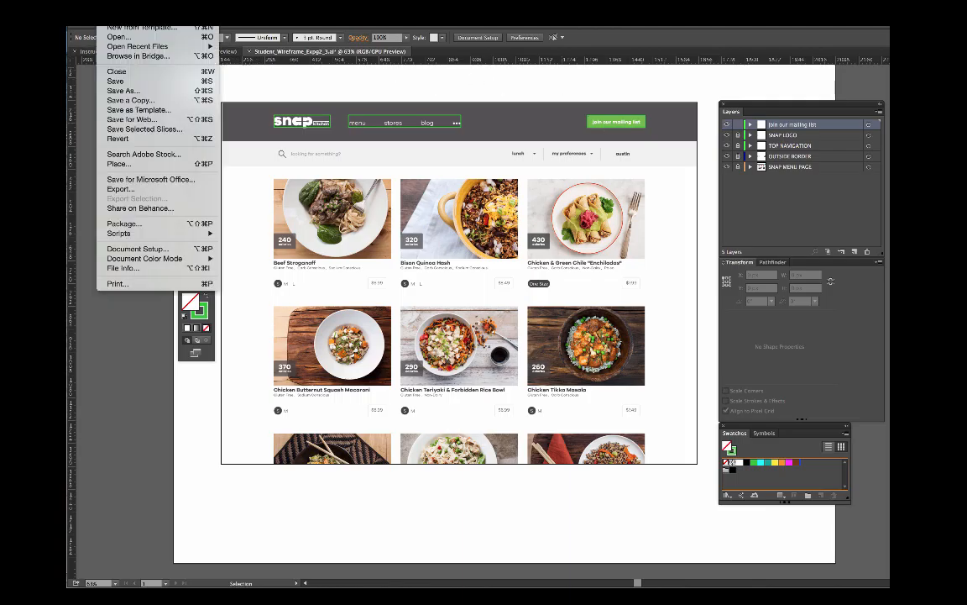
click(117, 81)
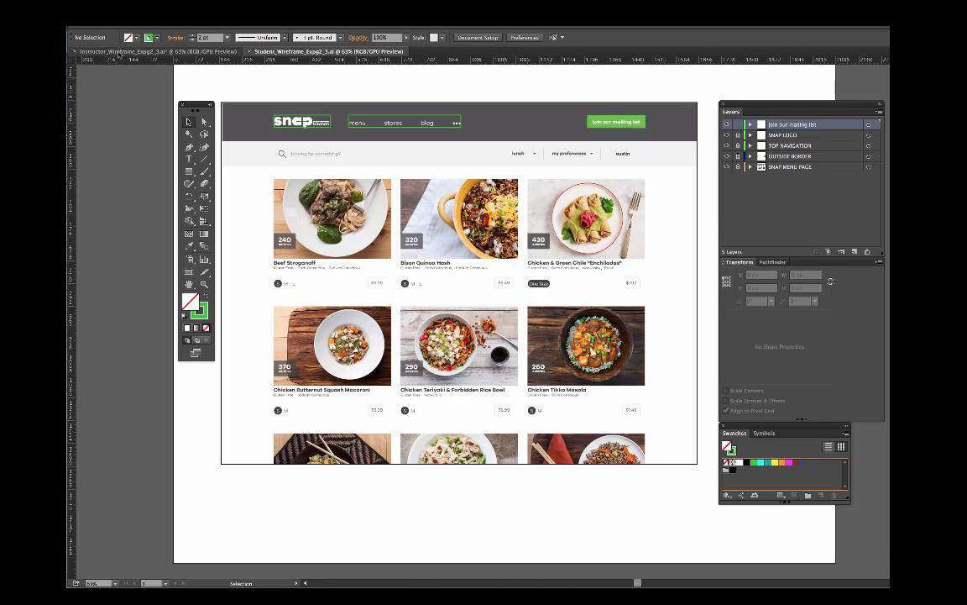
Switch to the Instructor wireframe and examine its Menu Dish Image outlines with and without the SNAP MENU PAGE layer.
click(120, 52)
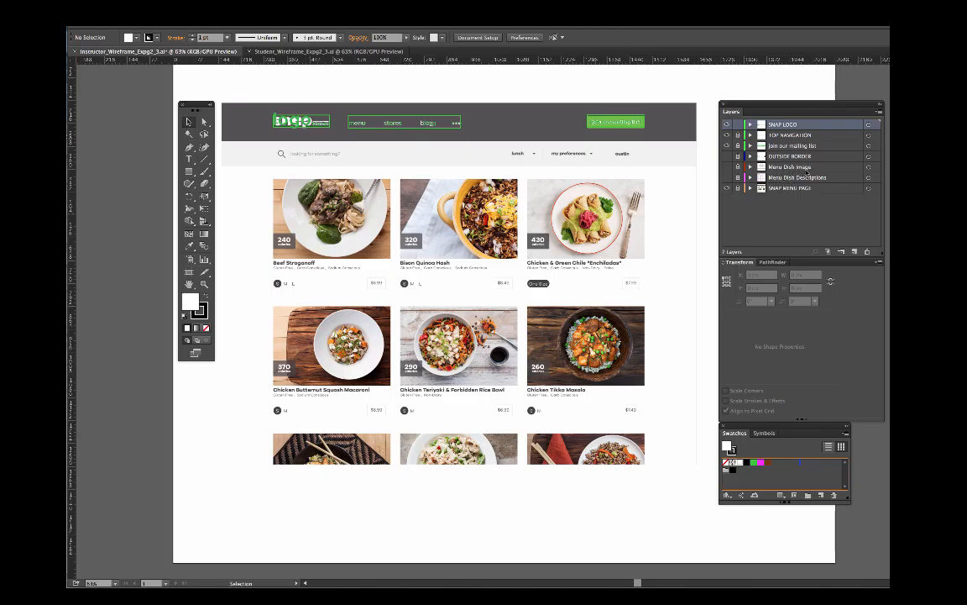
click(727, 167)
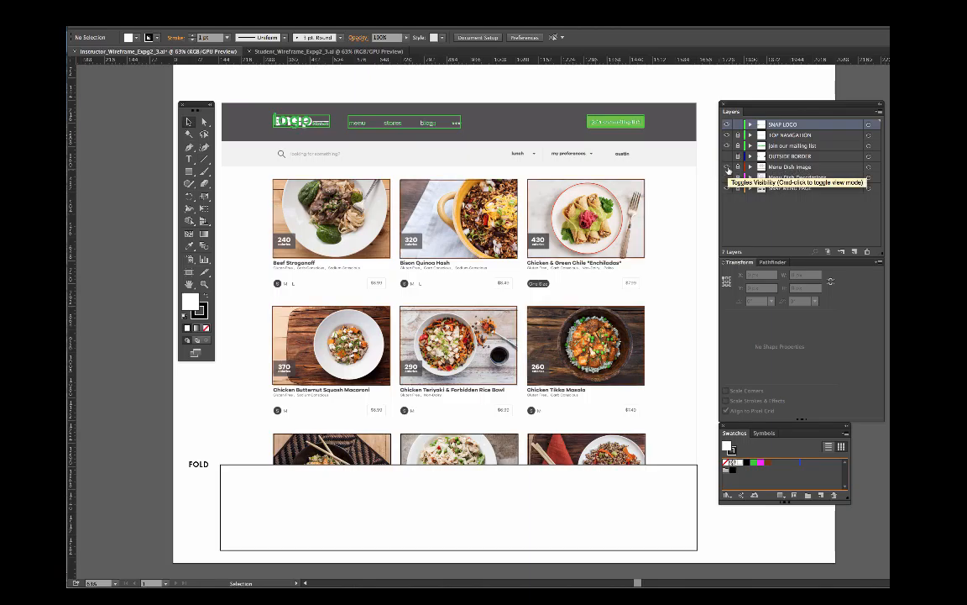
click(728, 168)
click(727, 168)
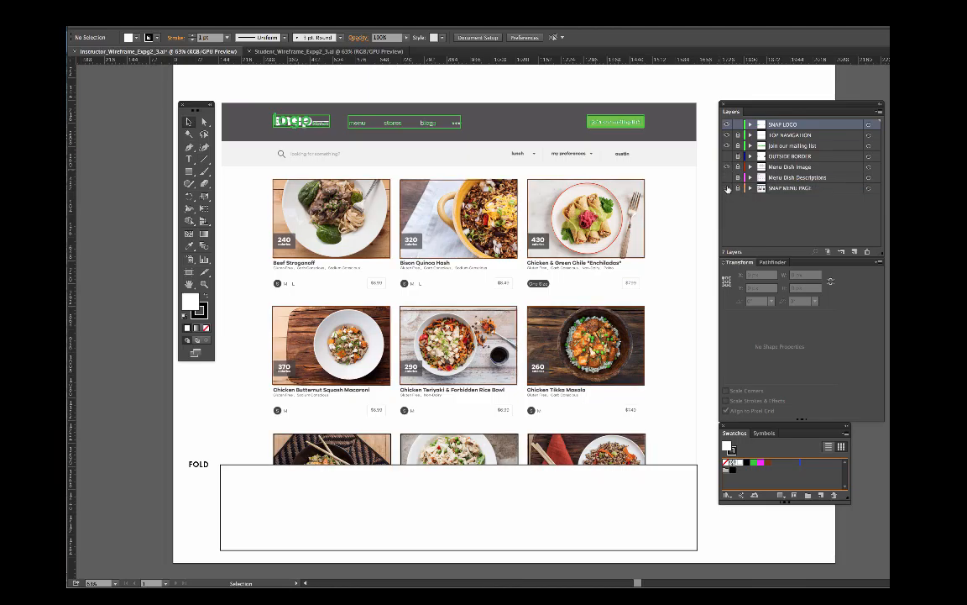
click(727, 189)
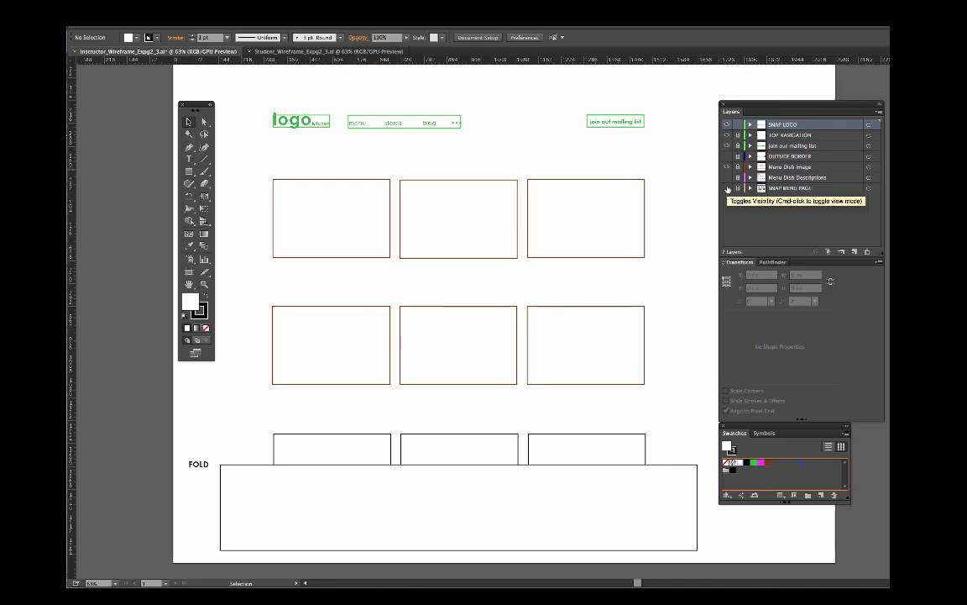
click(727, 187)
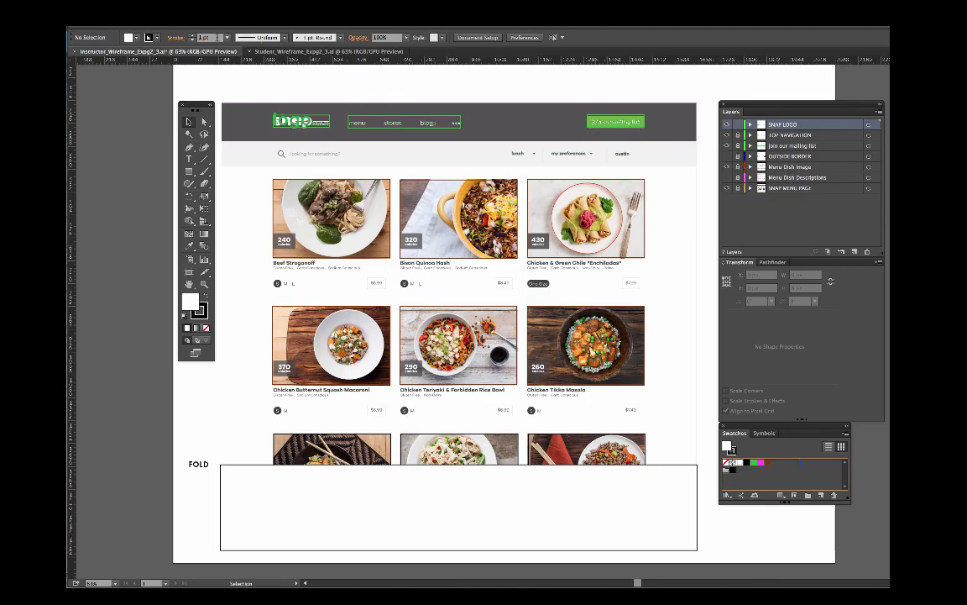
In the Student wireframe, add a Burgundy layer named Menu Dish Image and lock the Join our mailing list layer.
click(270, 52)
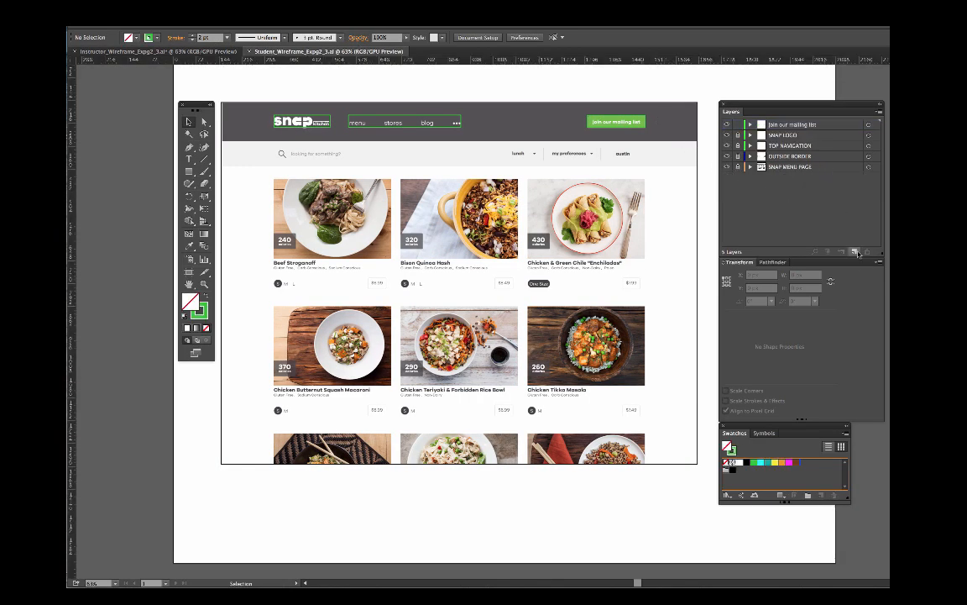
click(854, 254)
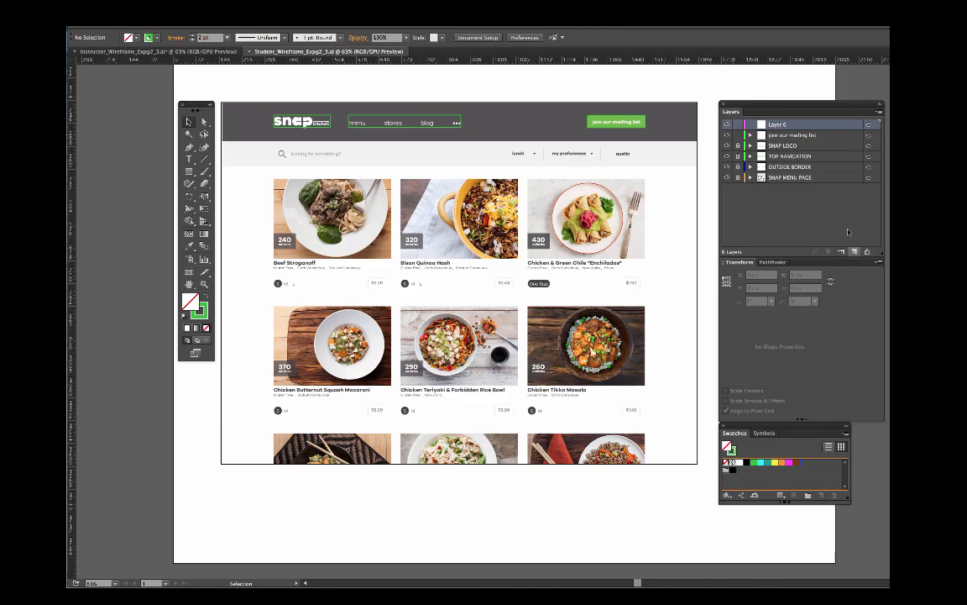
double_click(828, 127)
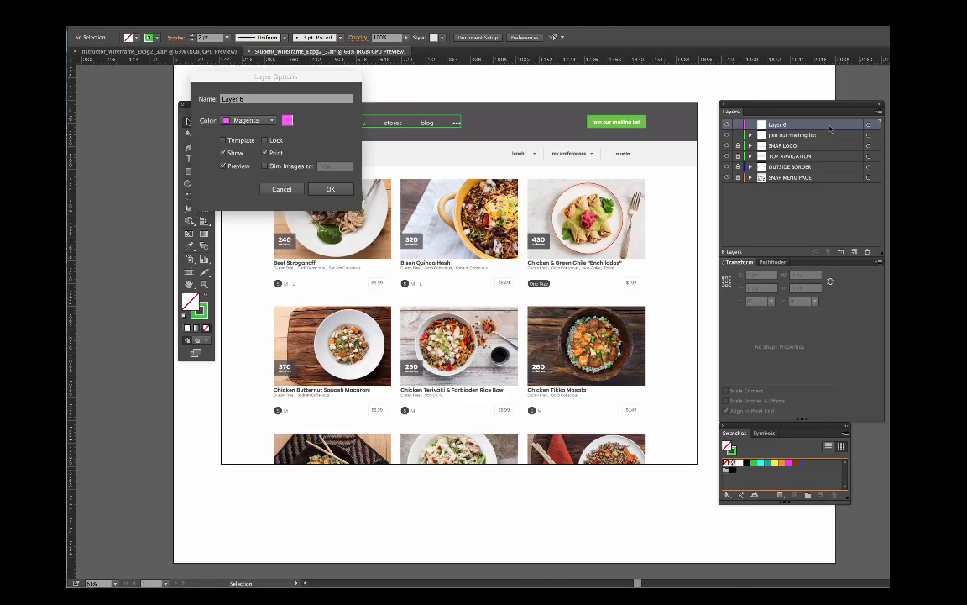
text(M)
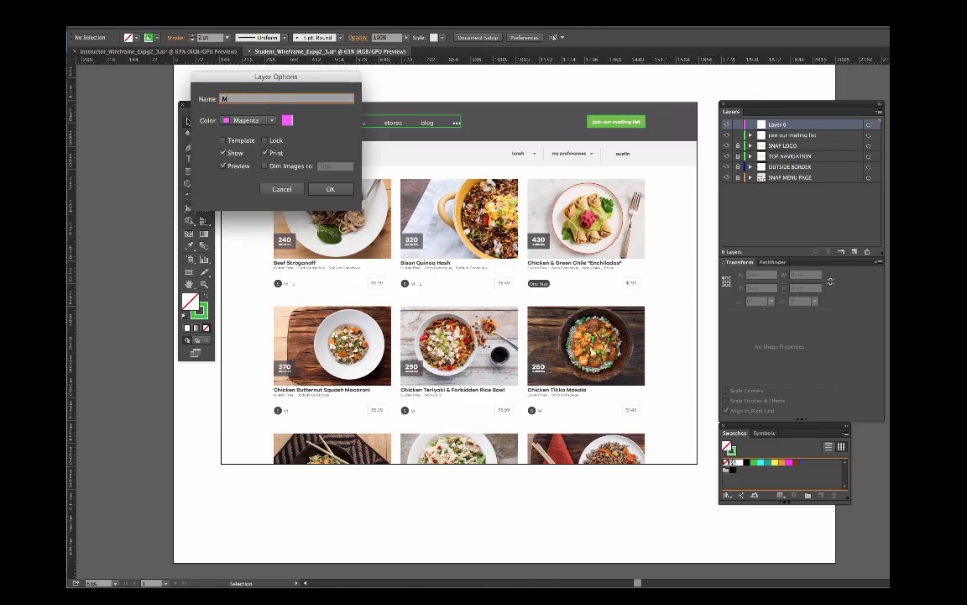
text(enu Dish Image)
click(271, 123)
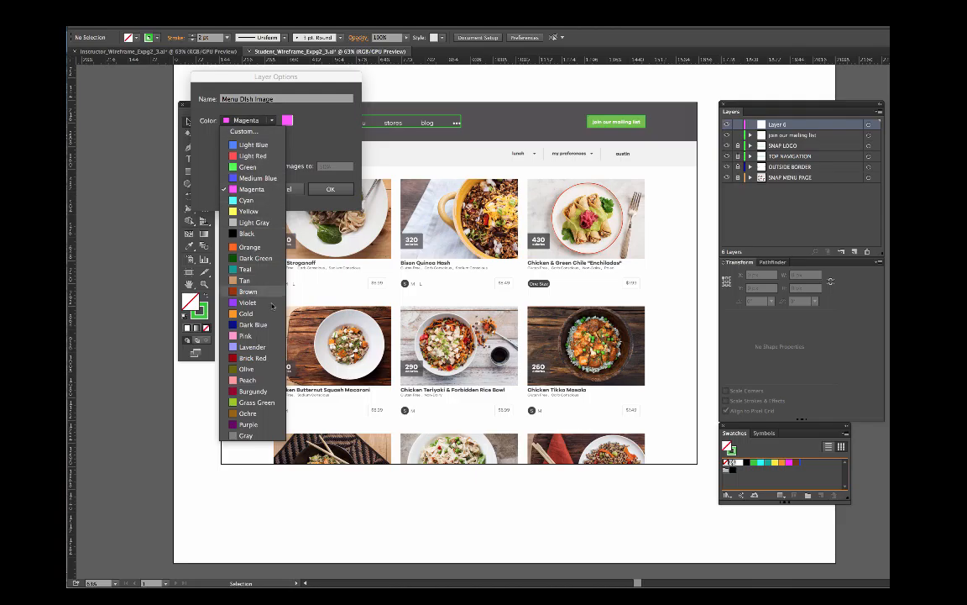
click(252, 391)
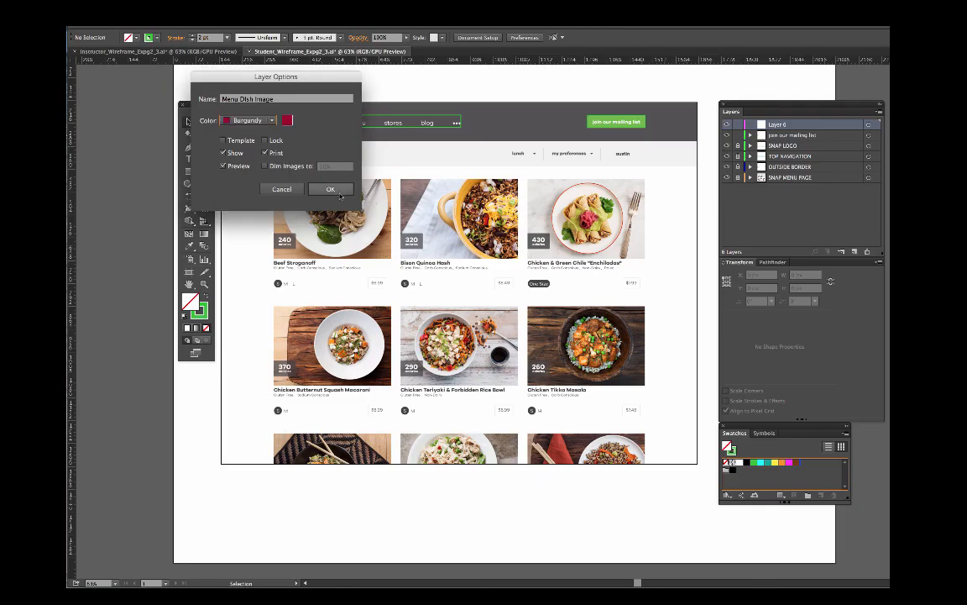
click(338, 193)
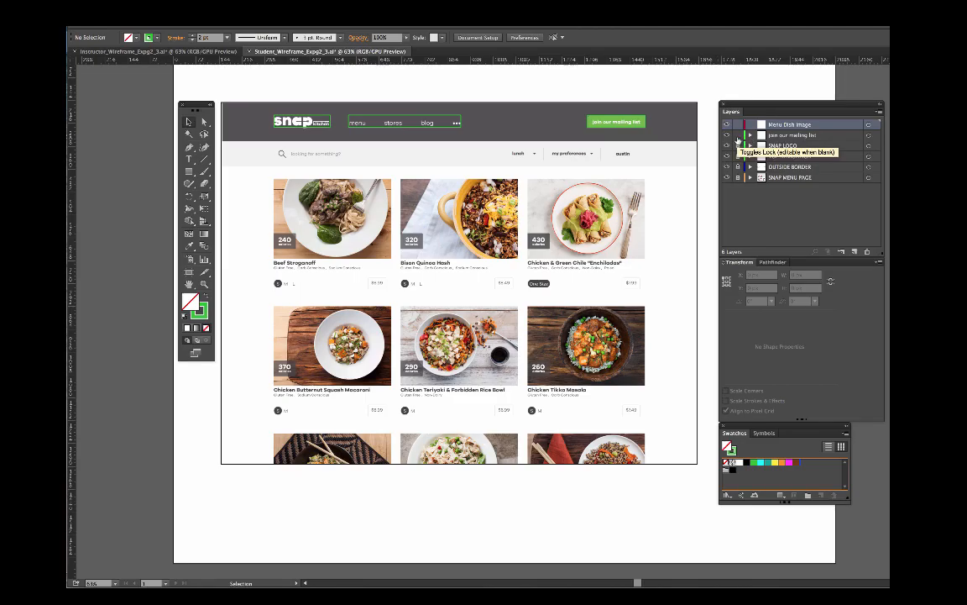
click(738, 136)
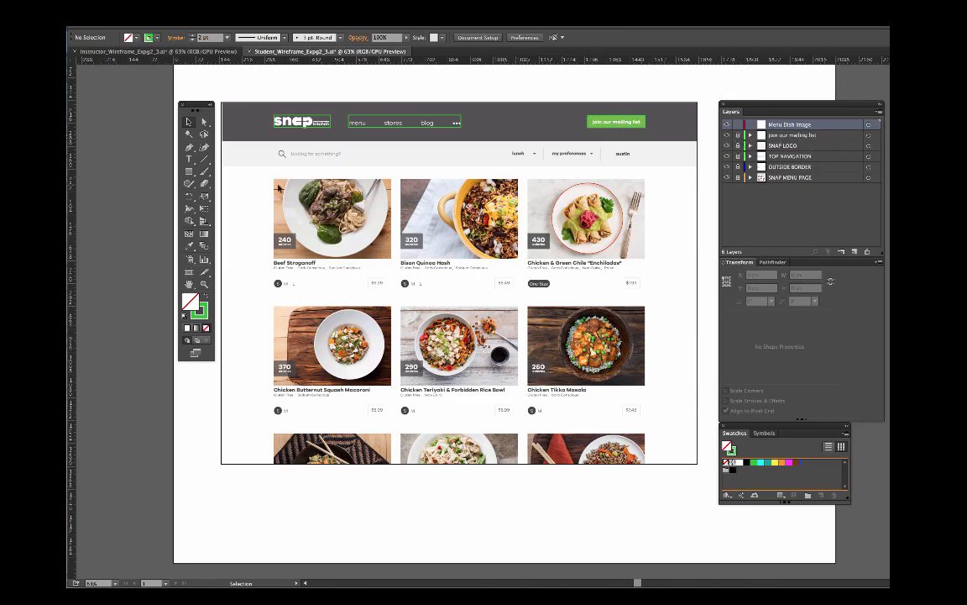
click(189, 171)
drag(273, 178, 392, 259)
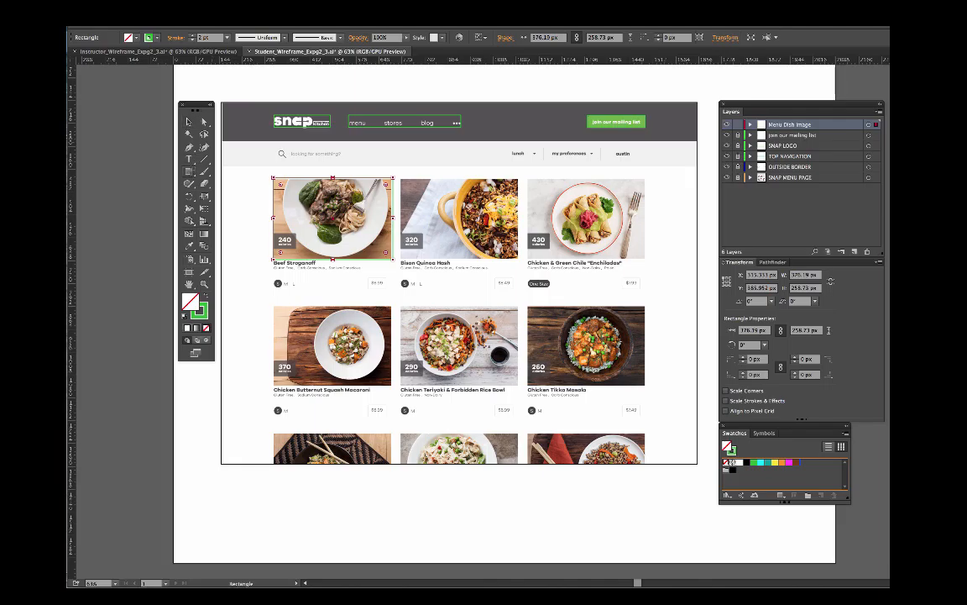
drag(401, 178, 529, 258)
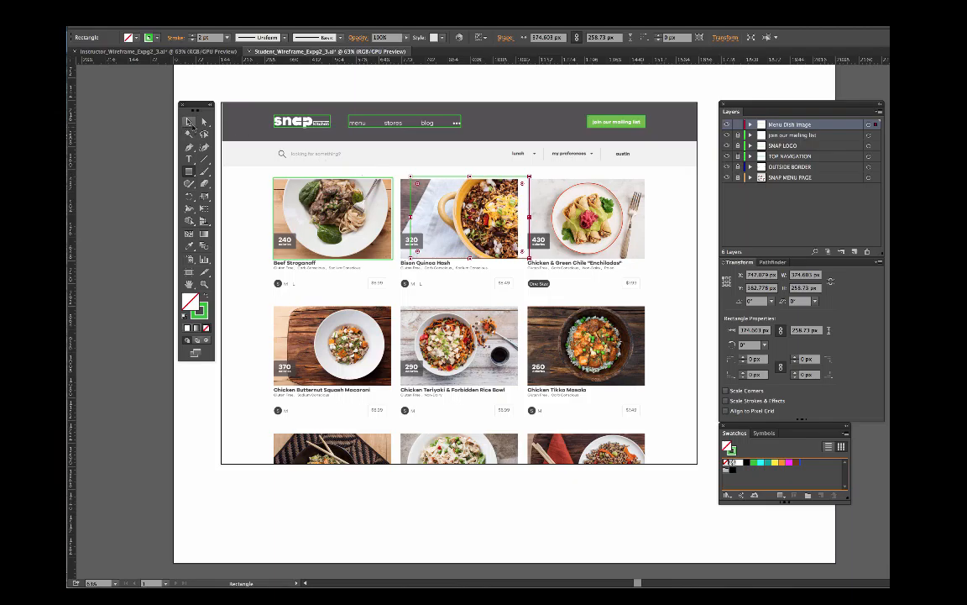
click(189, 122)
key(ctrl+shift+a)
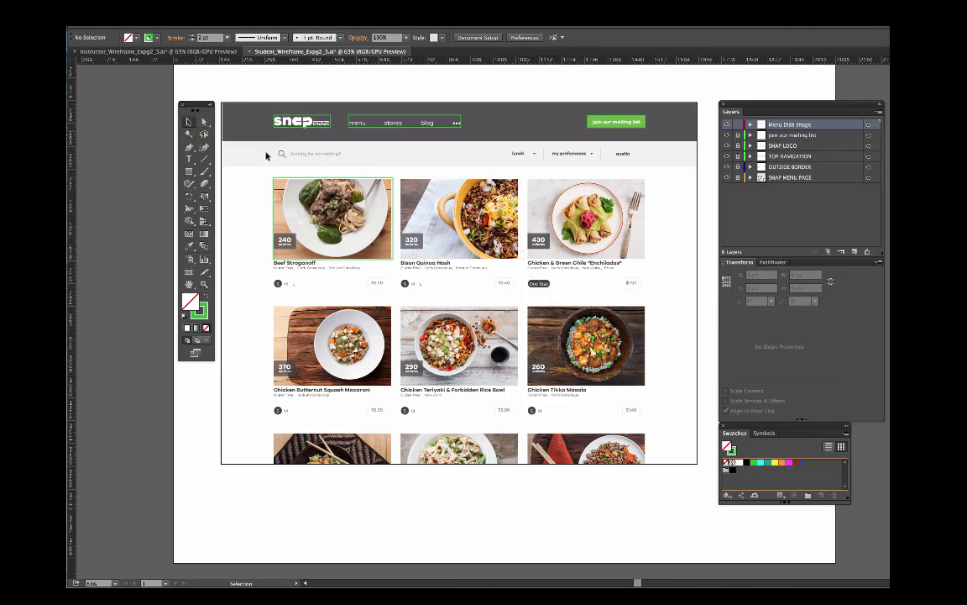
click(303, 181)
click(270, 157)
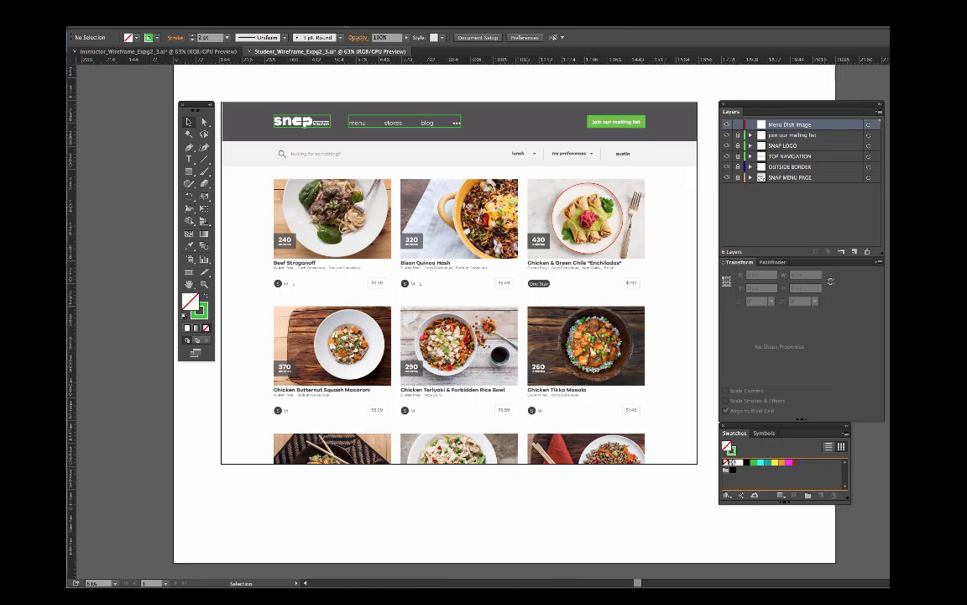
Show the guides and inspect up close how they line up with the edges of the Bison Quinoa Hash image.
click(273, 5)
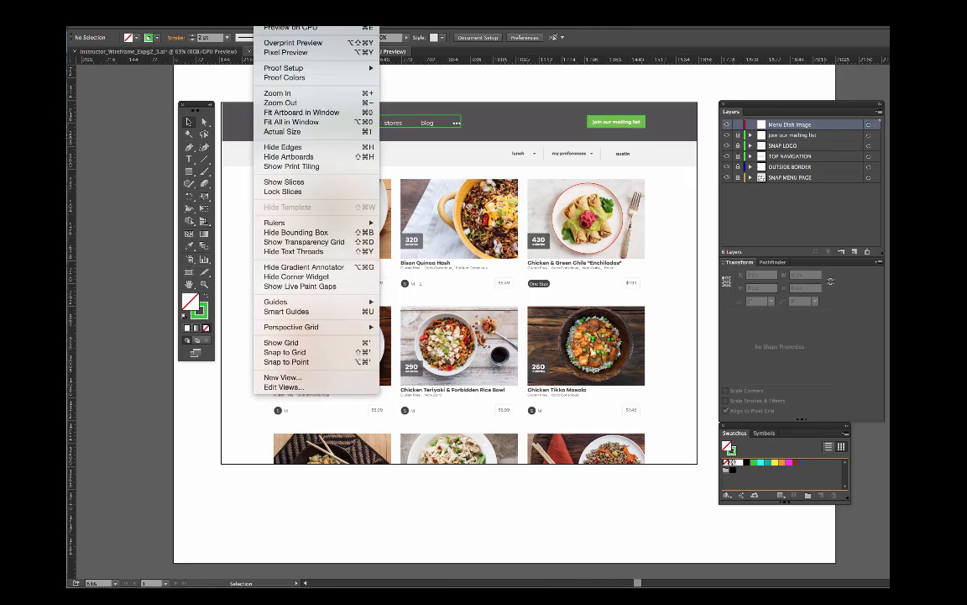
mouse_move(343, 304)
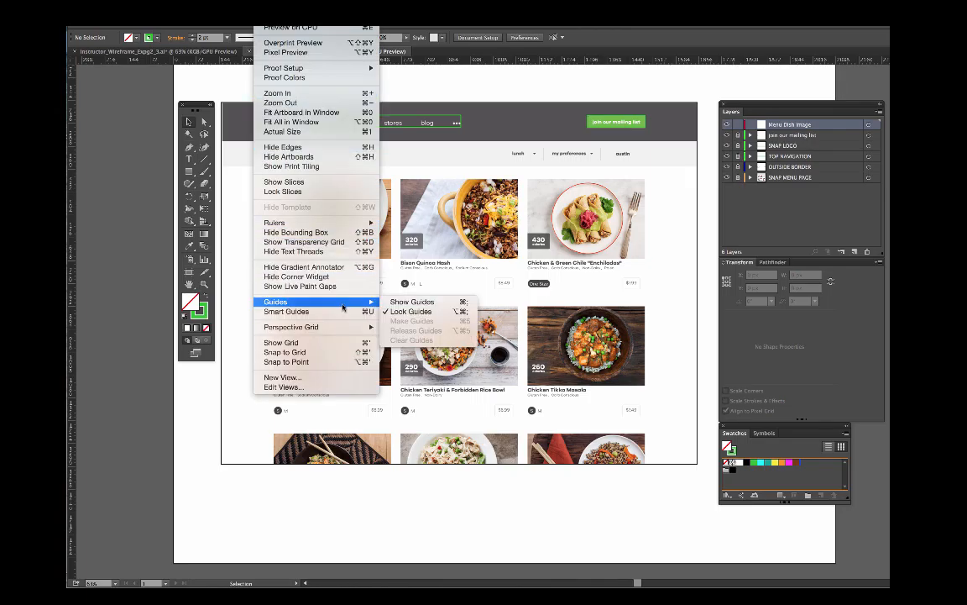
click(416, 301)
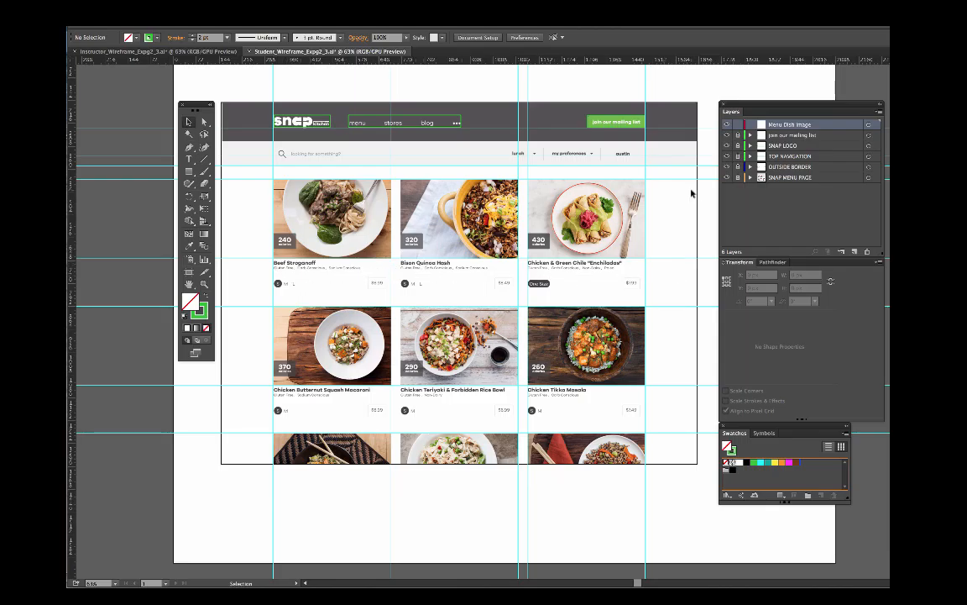
key(z)
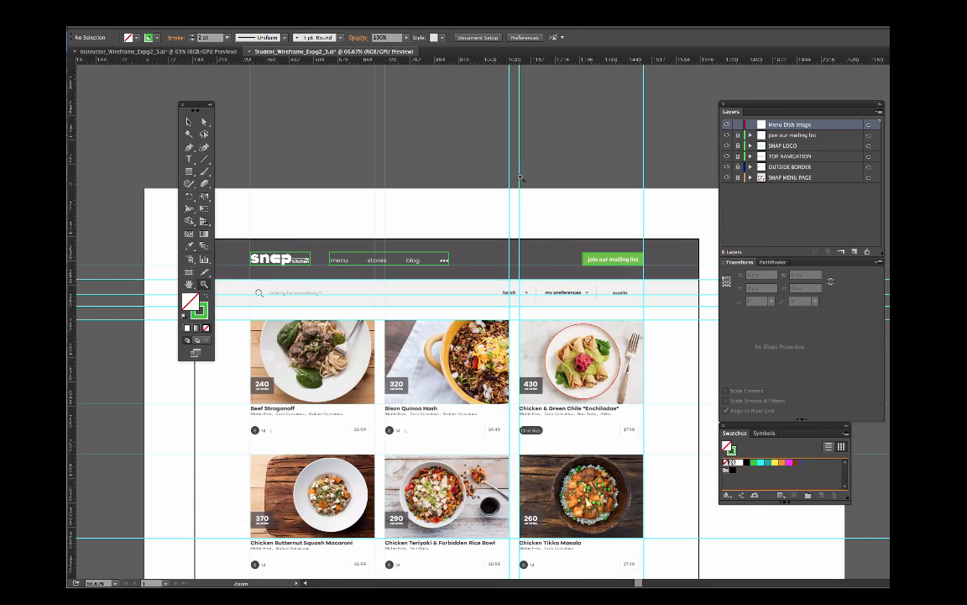
click(469, 159)
click(524, 344)
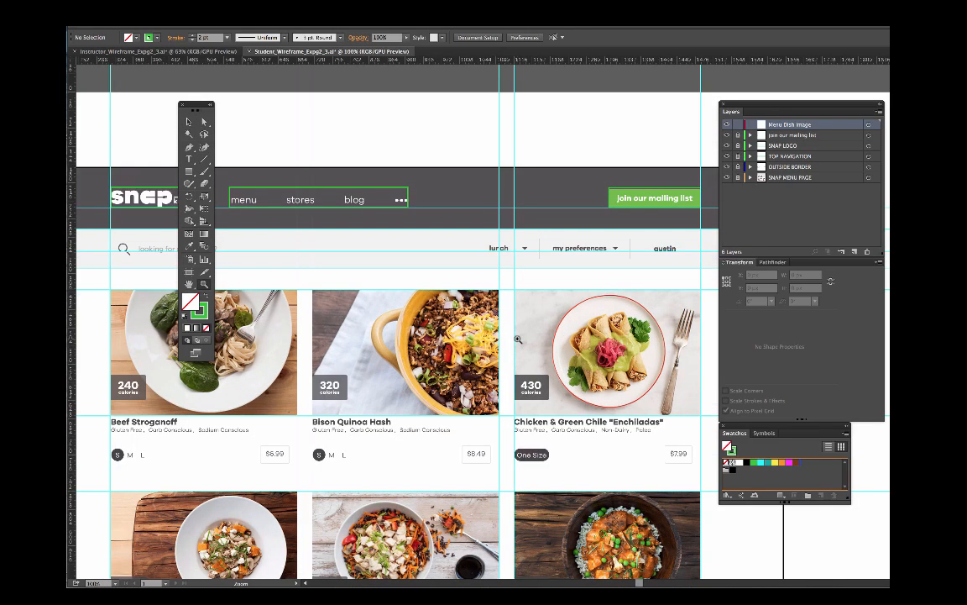
click(499, 290)
drag(499, 291, 505, 317)
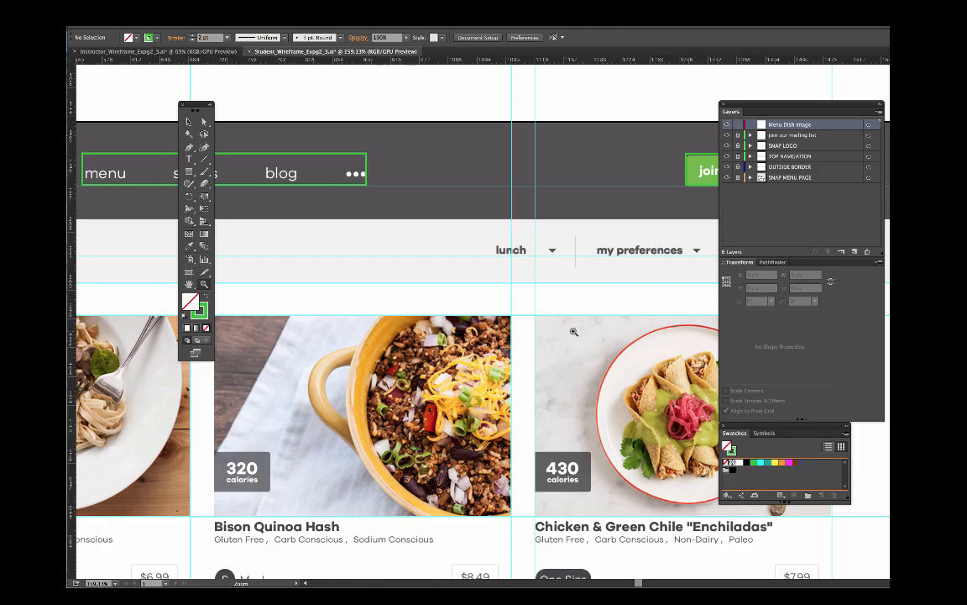
Bring the whole Student menu page into view at 66.67% to examine how the guides frame the dish images.
key(v)
click(270, 2)
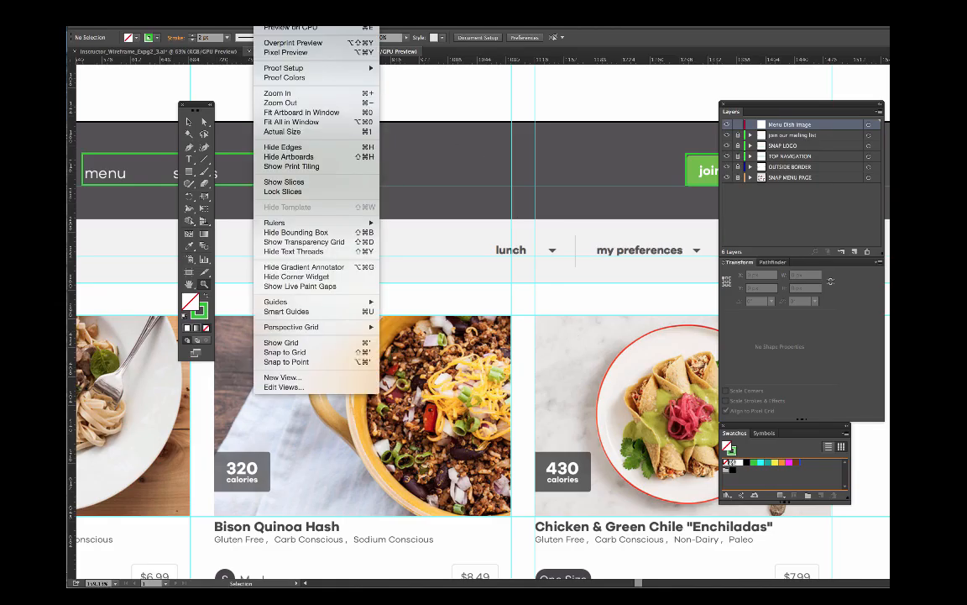
click(282, 132)
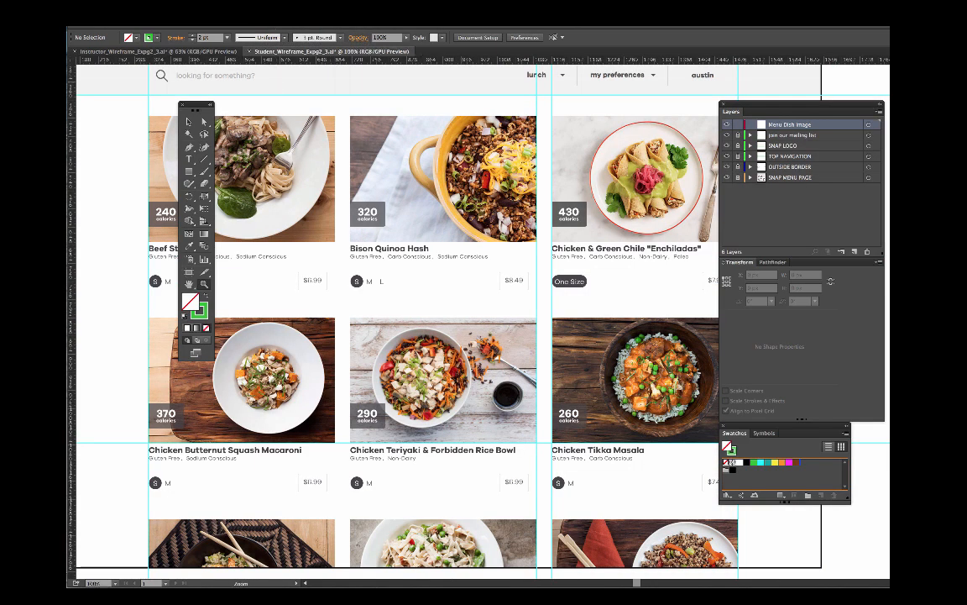
click(204, 285)
alt+click(391, 301)
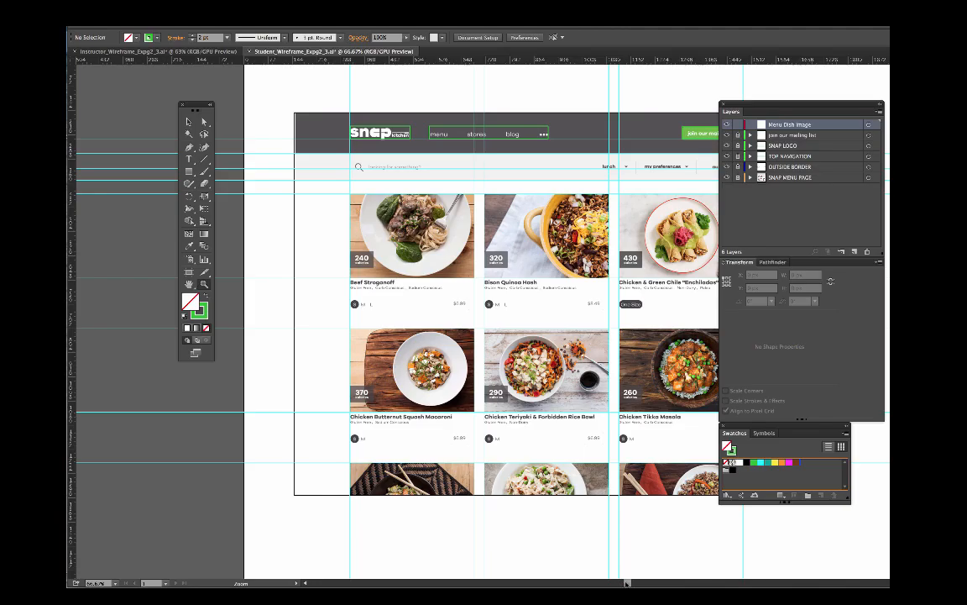
mouse_move(621, 583)
mouse_down()
mouse_move(645, 582)
mouse_move(635, 582)
mouse_up()
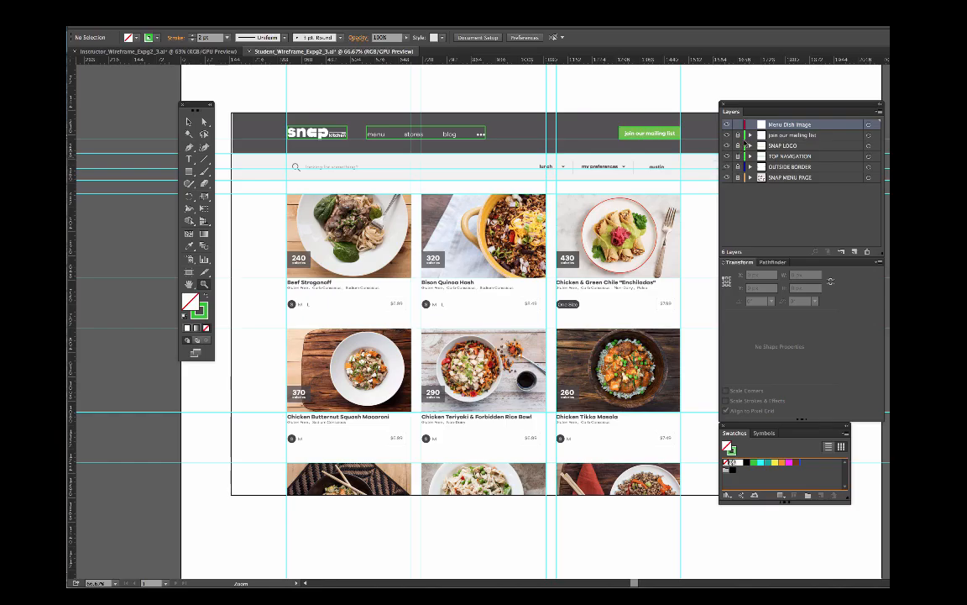
In the Instructor wireframe, show OUTSIDE BORDER and Menu Dish Descriptions, hide SNAP MENU PAGE, examine the complete wireframe, and return to the Student wireframe.
click(174, 53)
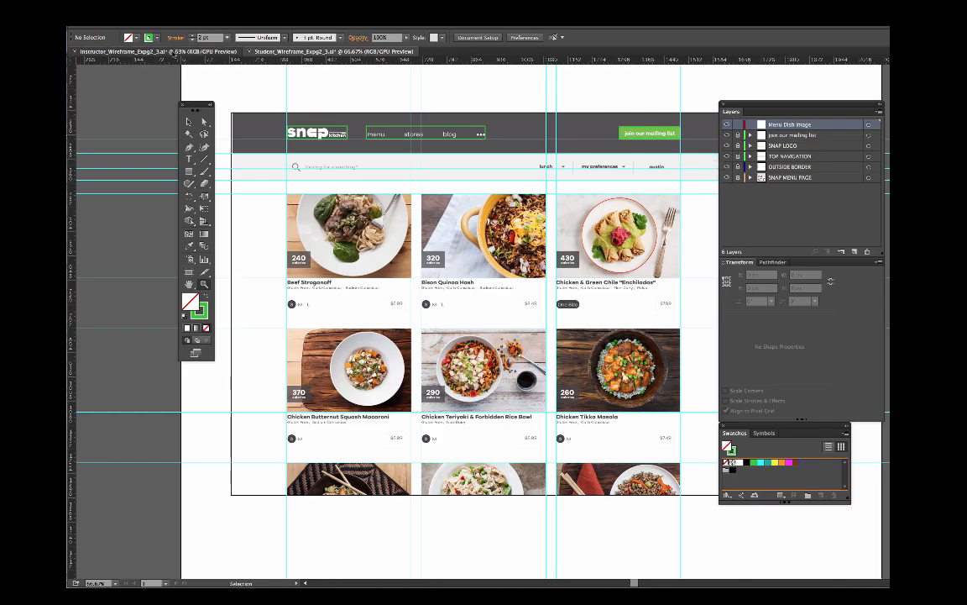
key(z)
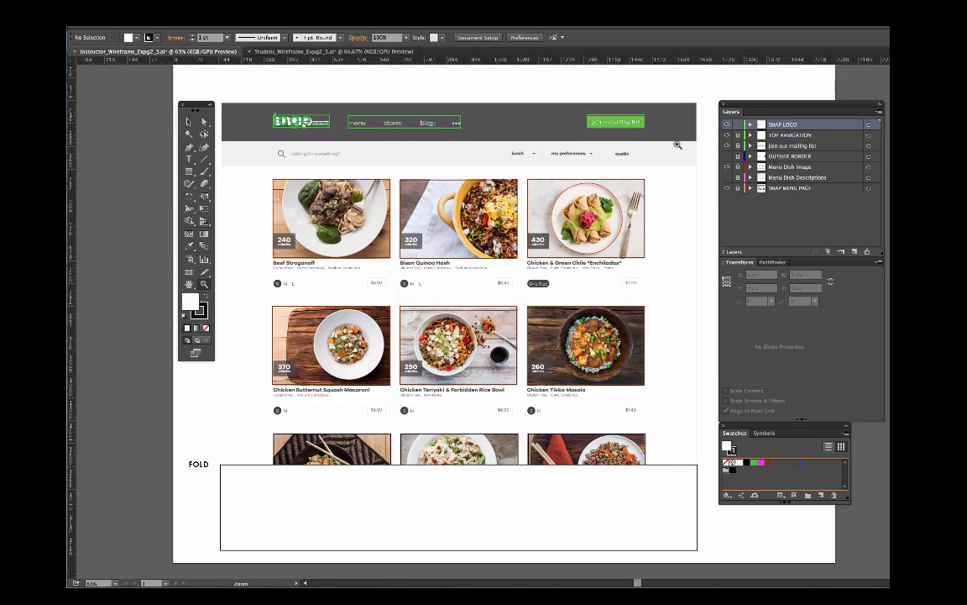
click(727, 156)
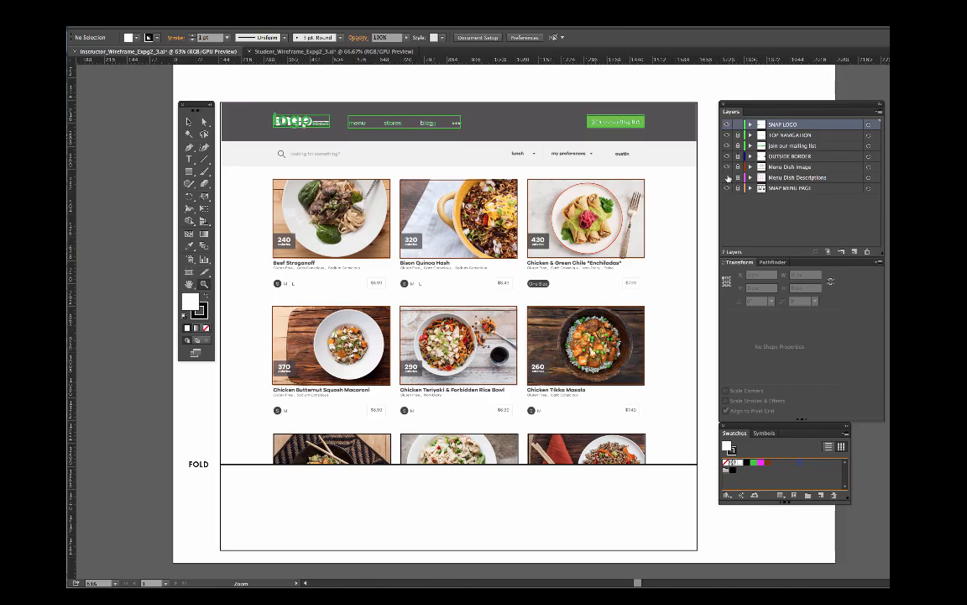
click(727, 177)
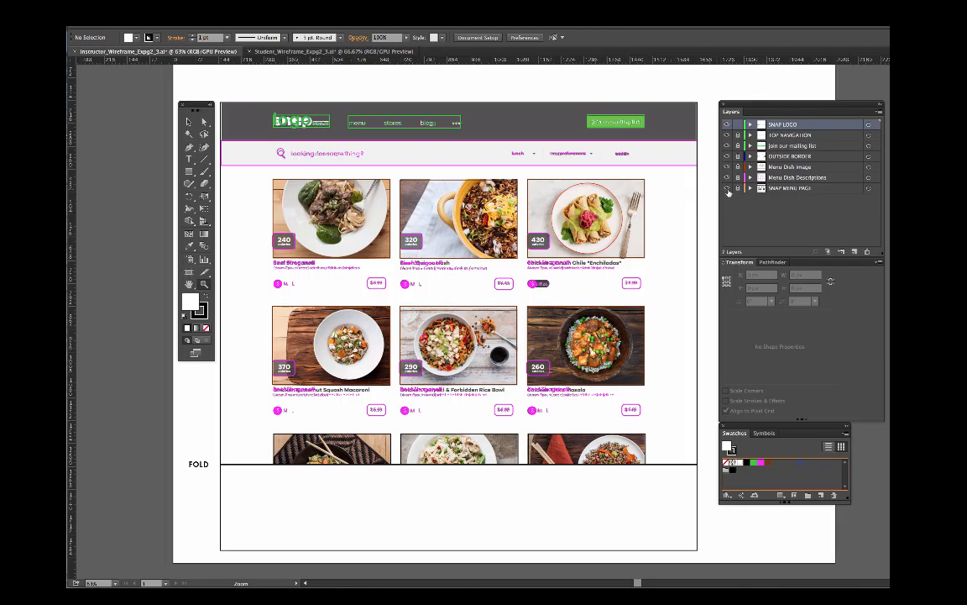
click(727, 189)
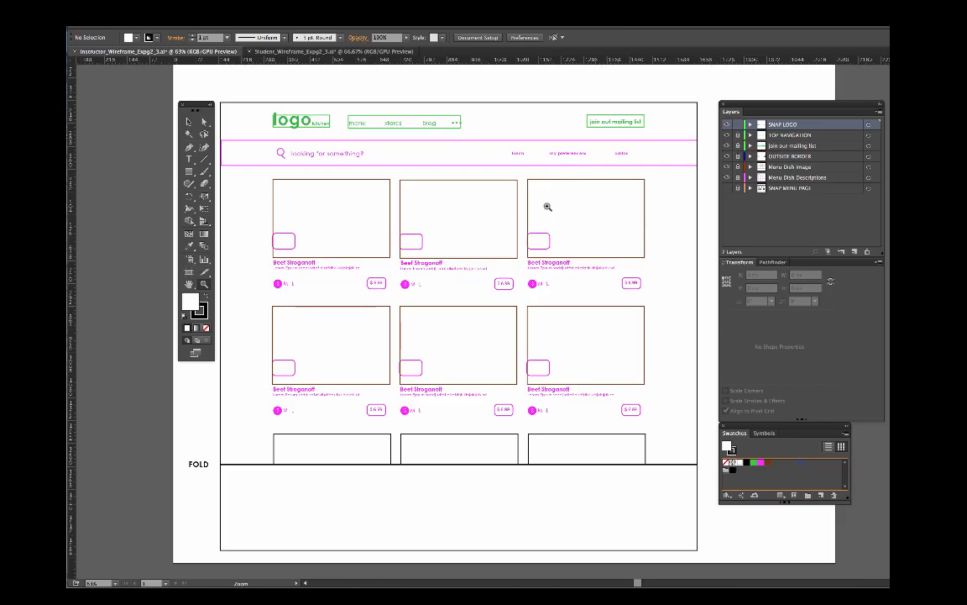
click(308, 52)
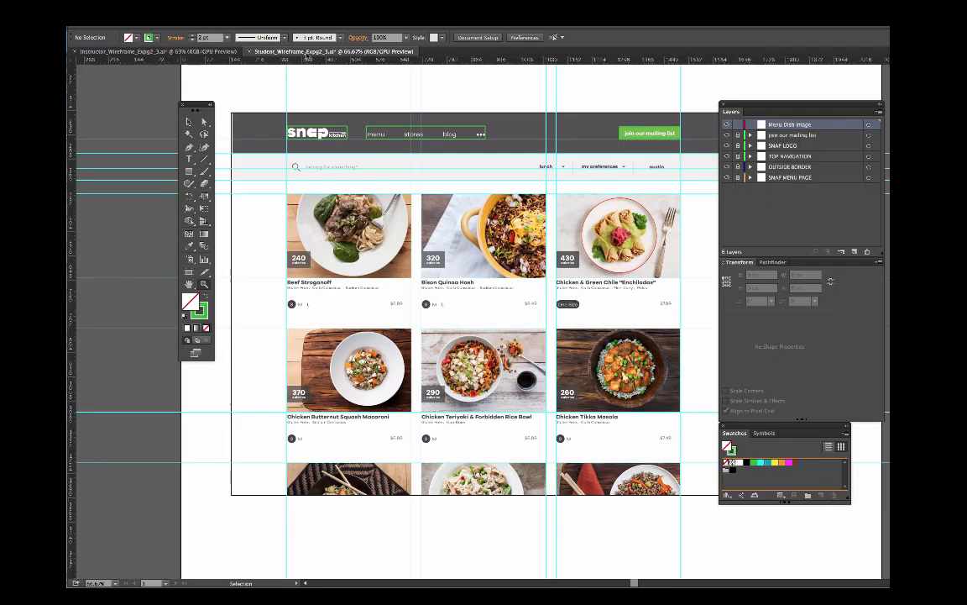